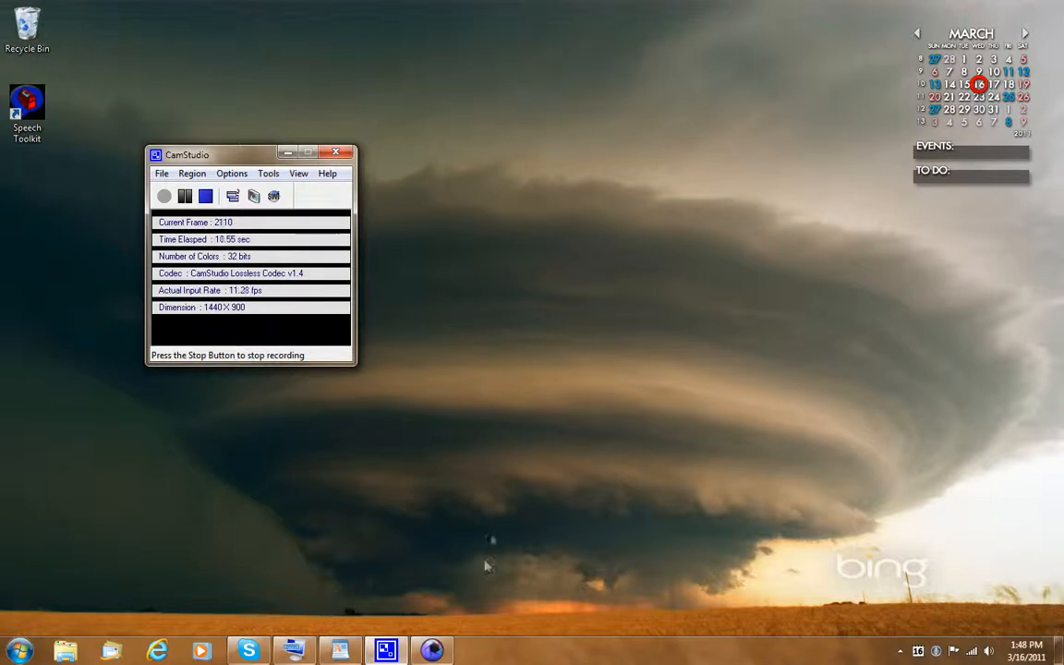
- Switch to PhotoPlus X4 and close the two open images, BackToSchoolPicPop.bmp and BridgetProj.Spp
{"action": "left_click", "coordinate": [434, 652]}
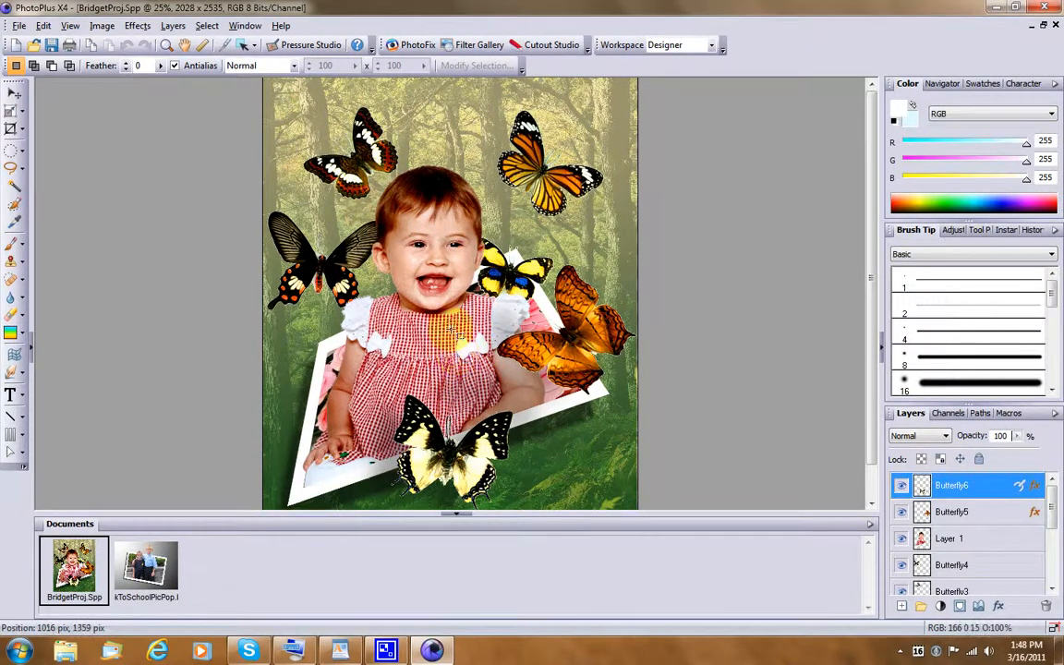
{"action": "left_click", "coordinate": [146, 565]}
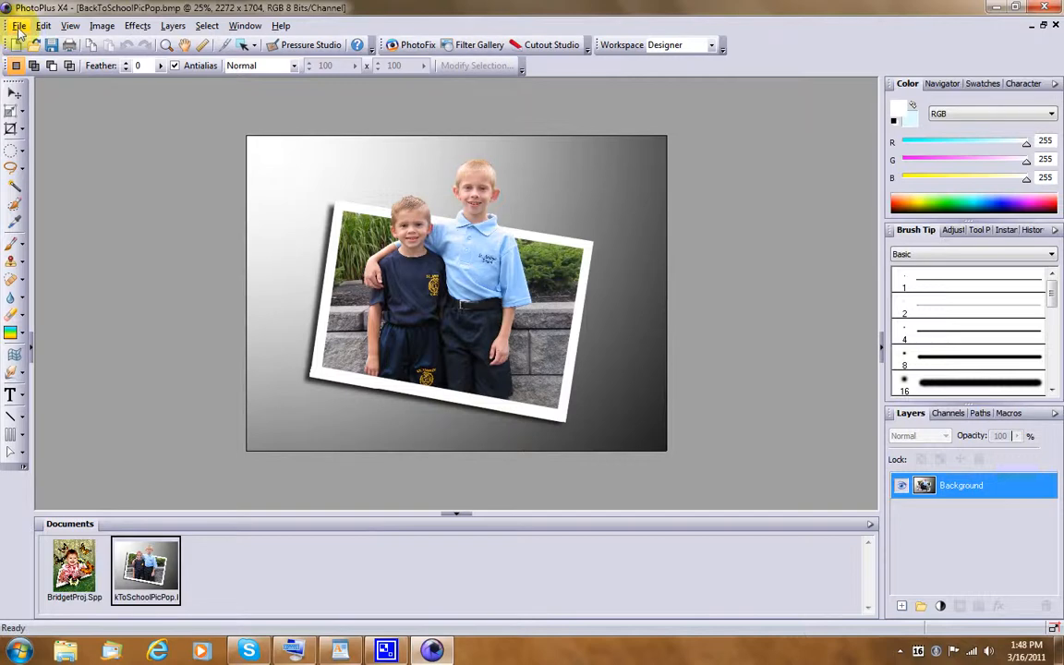
{"action": "left_click", "coordinate": [19, 26]}
{"action": "left_click", "coordinate": [40, 91]}
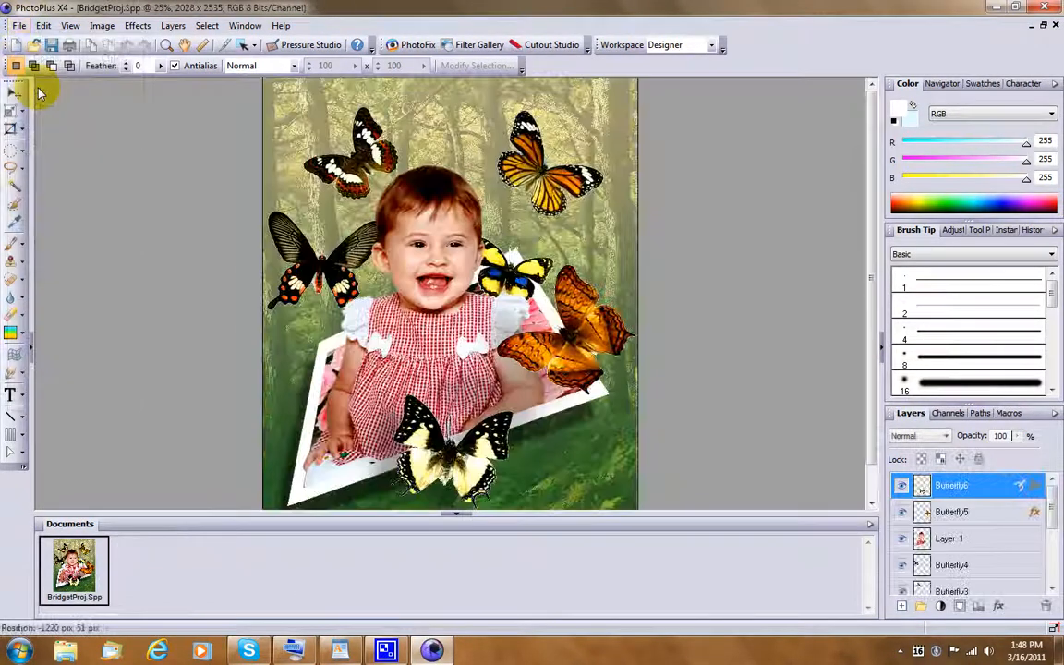
{"action": "left_click", "coordinate": [18, 25]}
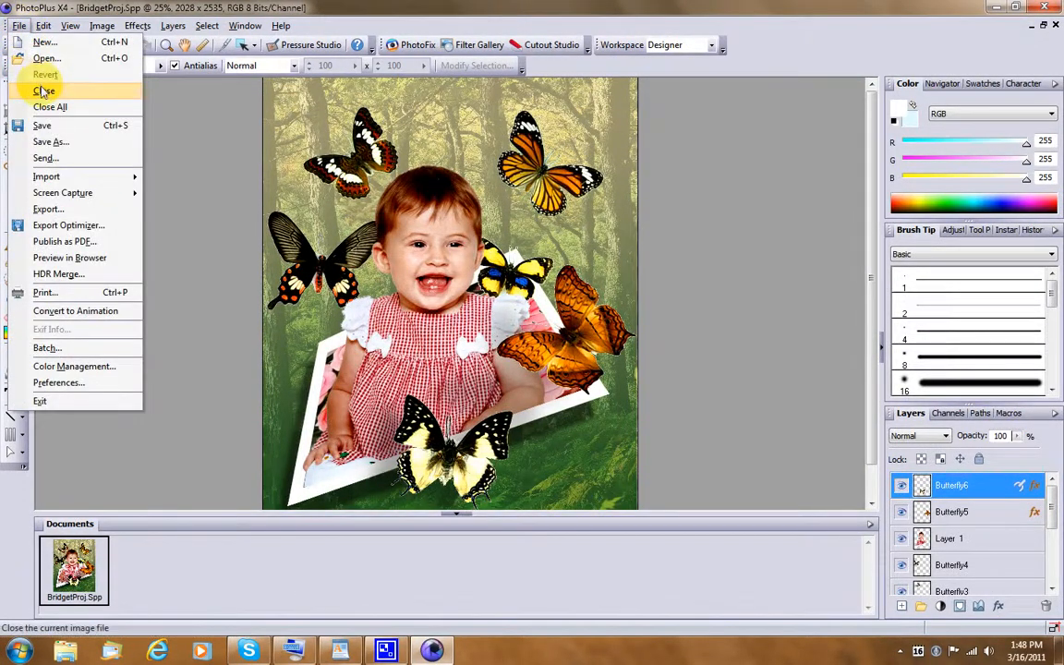
{"action": "left_click", "coordinate": [42, 91]}
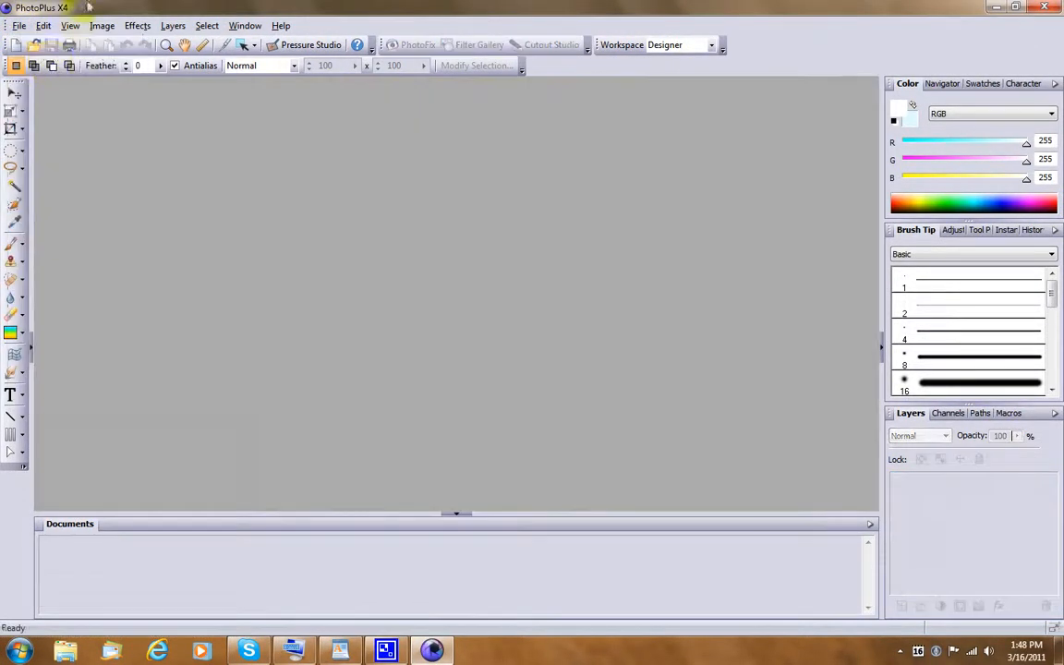
- Collapse the Documents pane and open the photo ibb-1287413673.jpg from the Pictures library
{"action": "left_click", "coordinate": [455, 517]}
{"action": "left_click", "coordinate": [18, 27]}
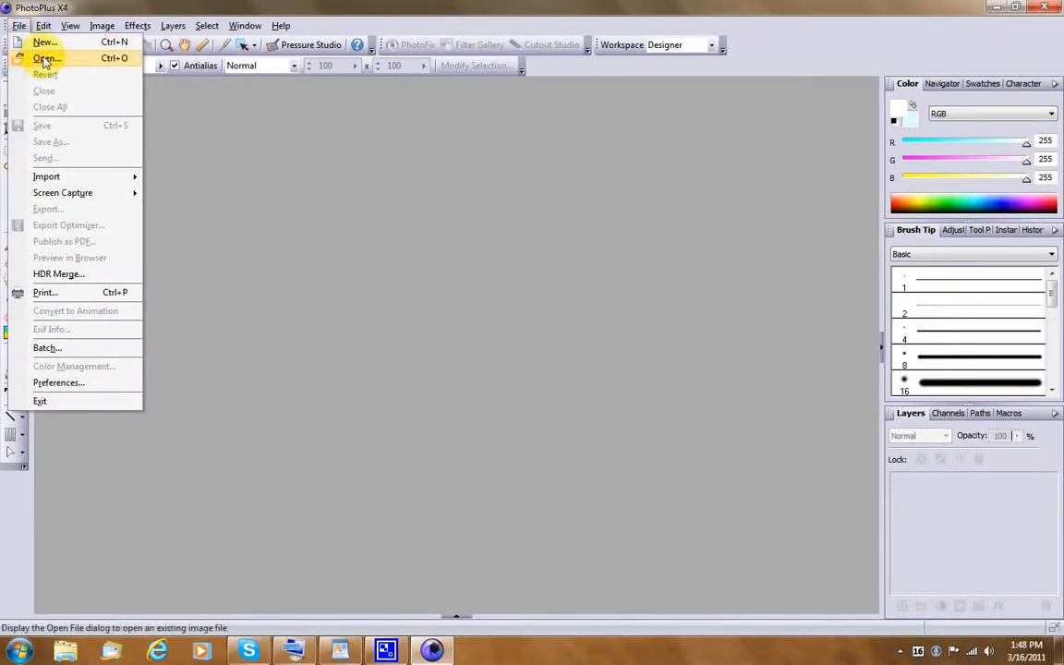
{"action": "left_click", "coordinate": [45, 59]}
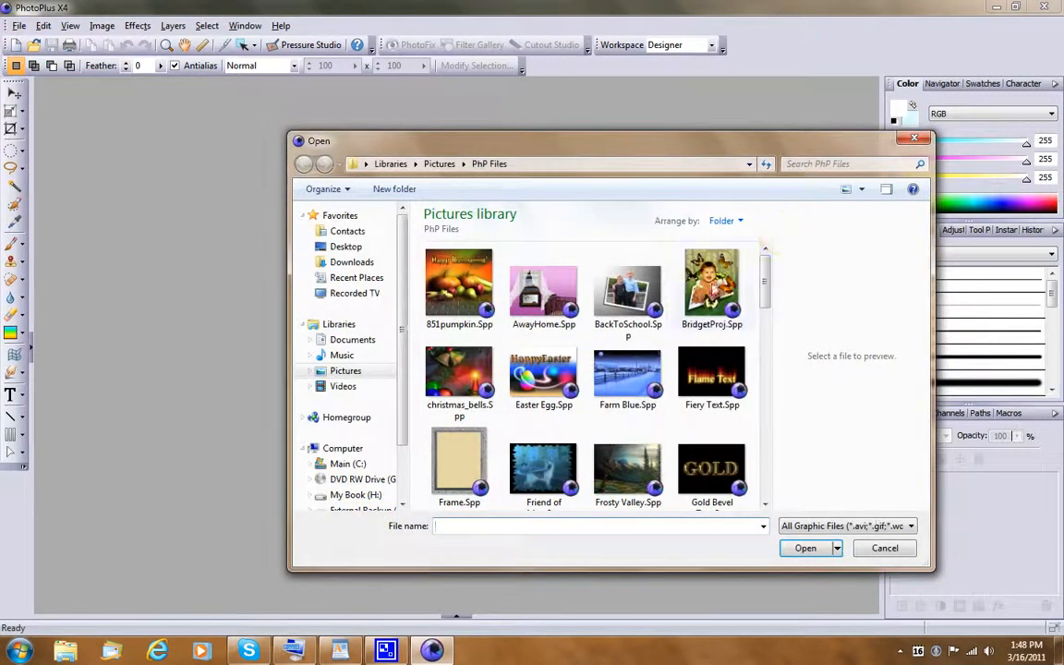
{"action": "left_click", "coordinate": [344, 371]}
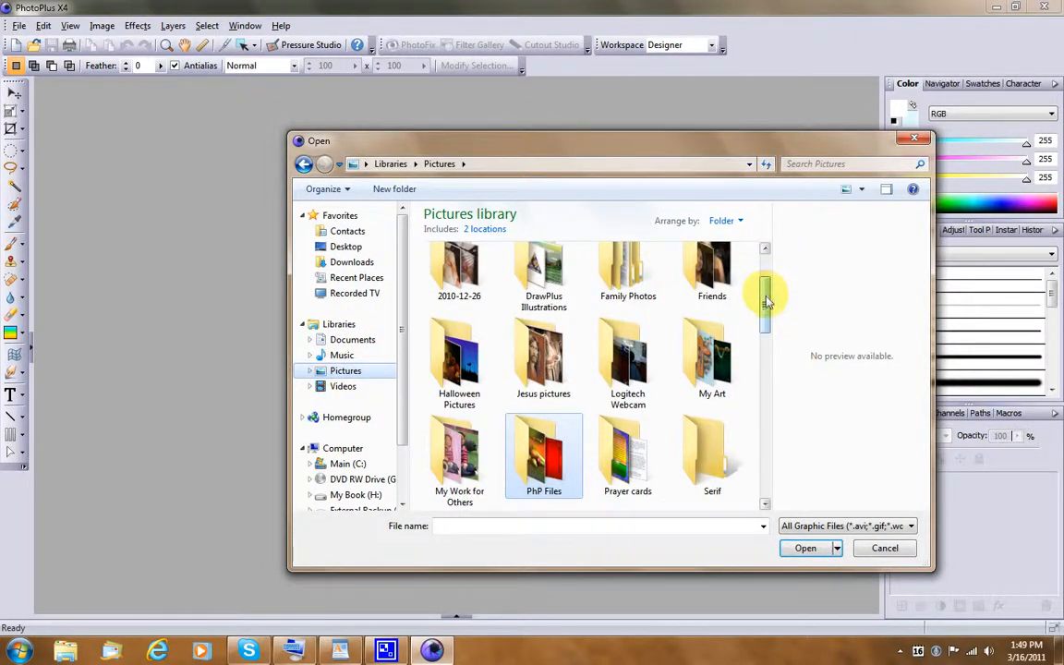
{"action": "left_click_drag", "start_coordinate": [766, 300], "coordinate": [766, 411]}
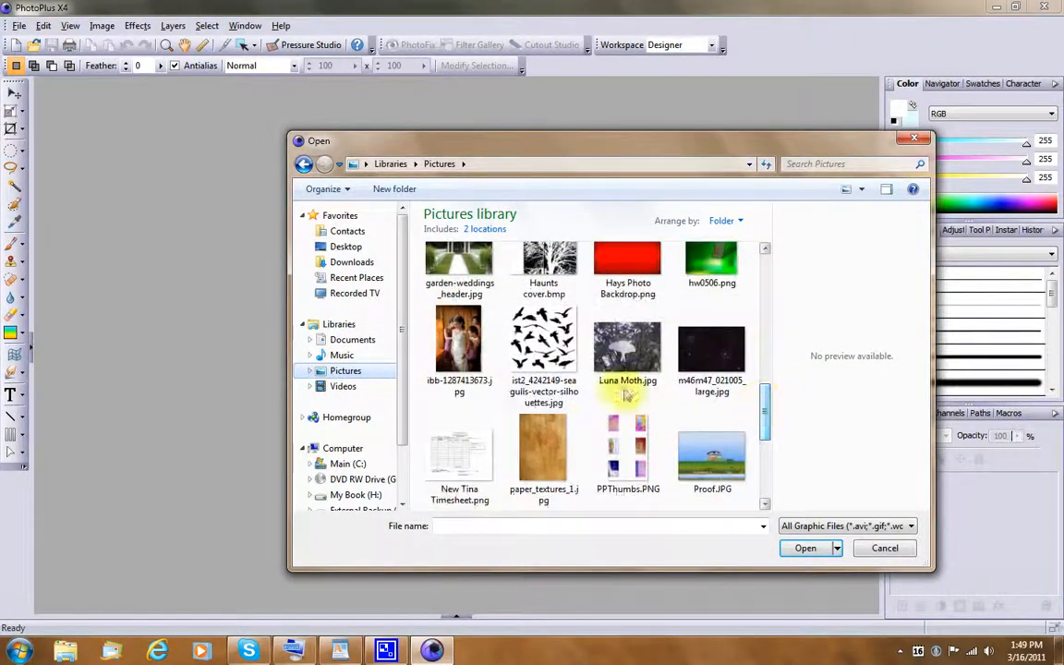
{"action": "left_click", "coordinate": [459, 347]}
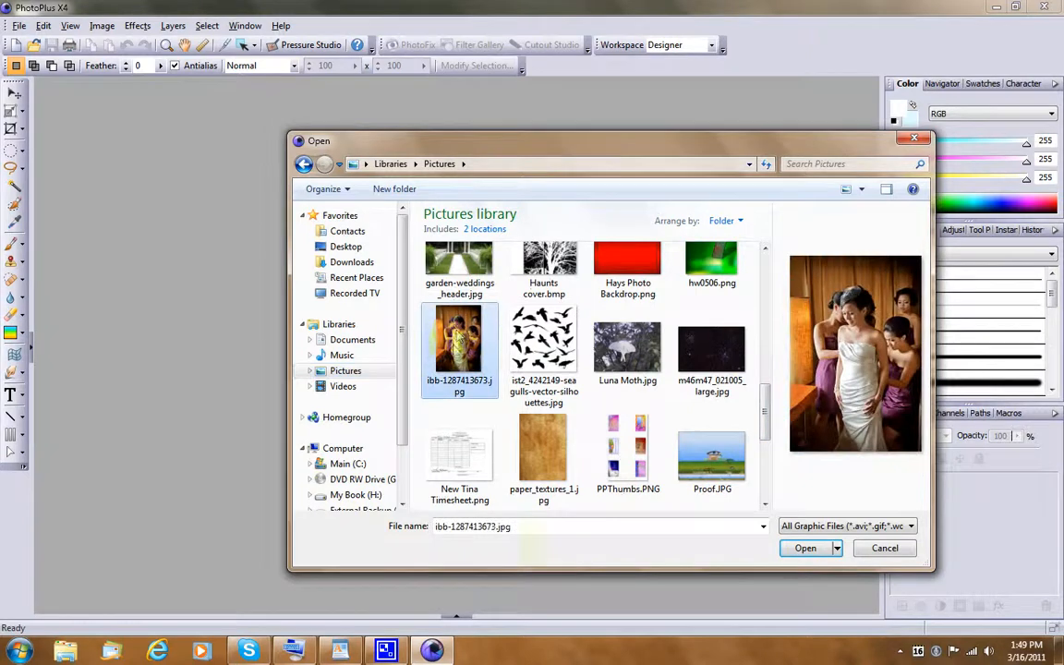
{"action": "left_click", "coordinate": [810, 553]}
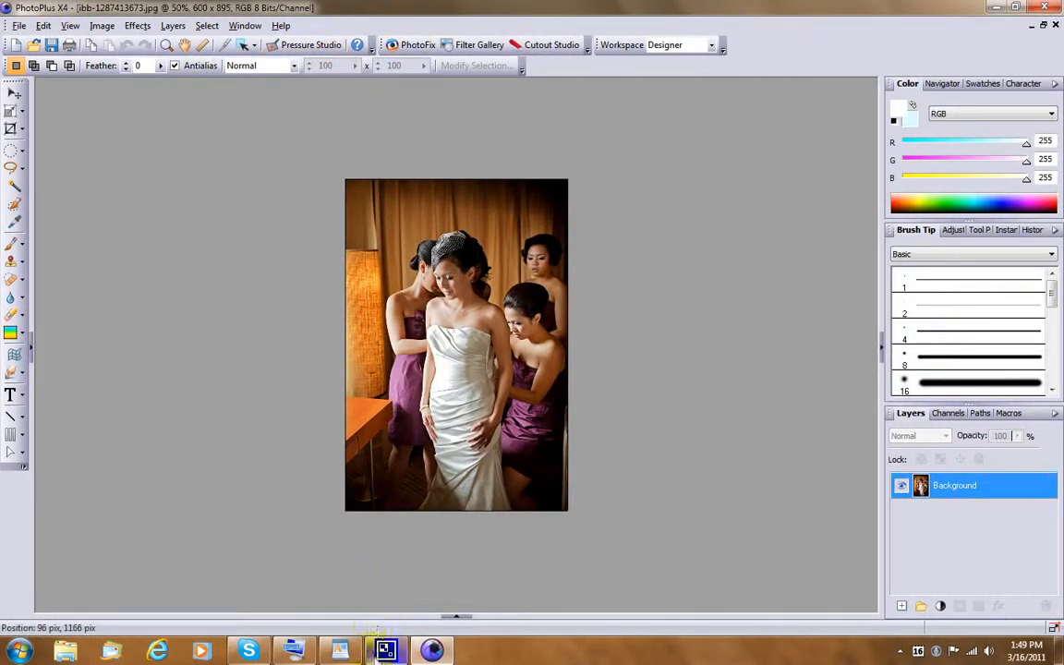
{"action": "left_click", "coordinate": [384, 648]}
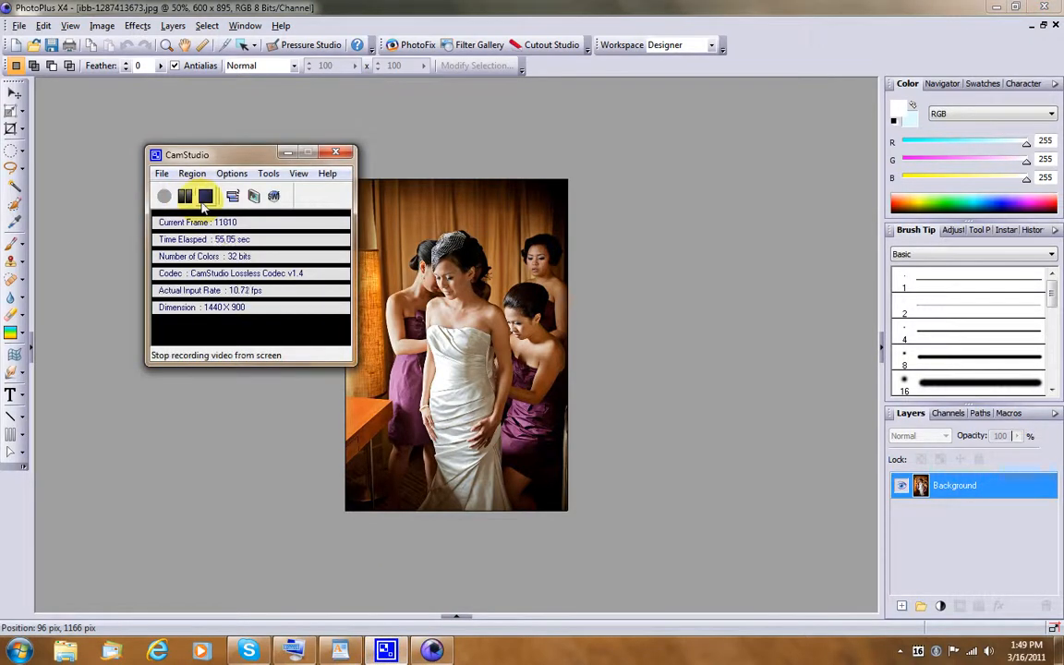
{"action": "left_click", "coordinate": [294, 8]}
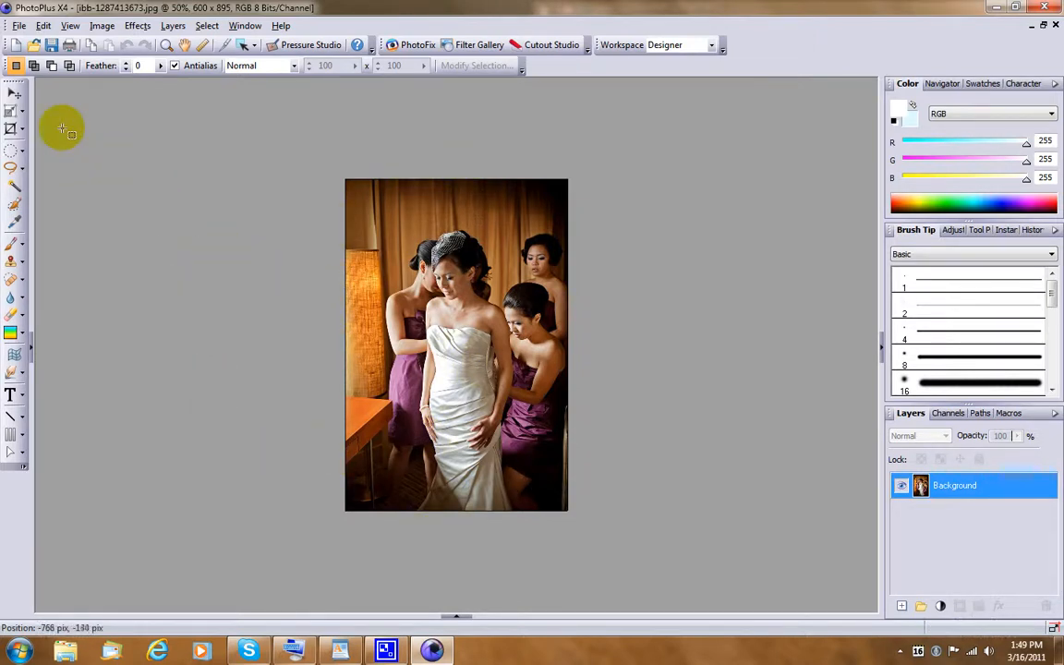
- Begin a canvas resize in pixels, turning on Relative sizing and setting the added width to 600 with the On-Screen Keyboard
{"action": "left_click", "coordinate": [14, 95]}
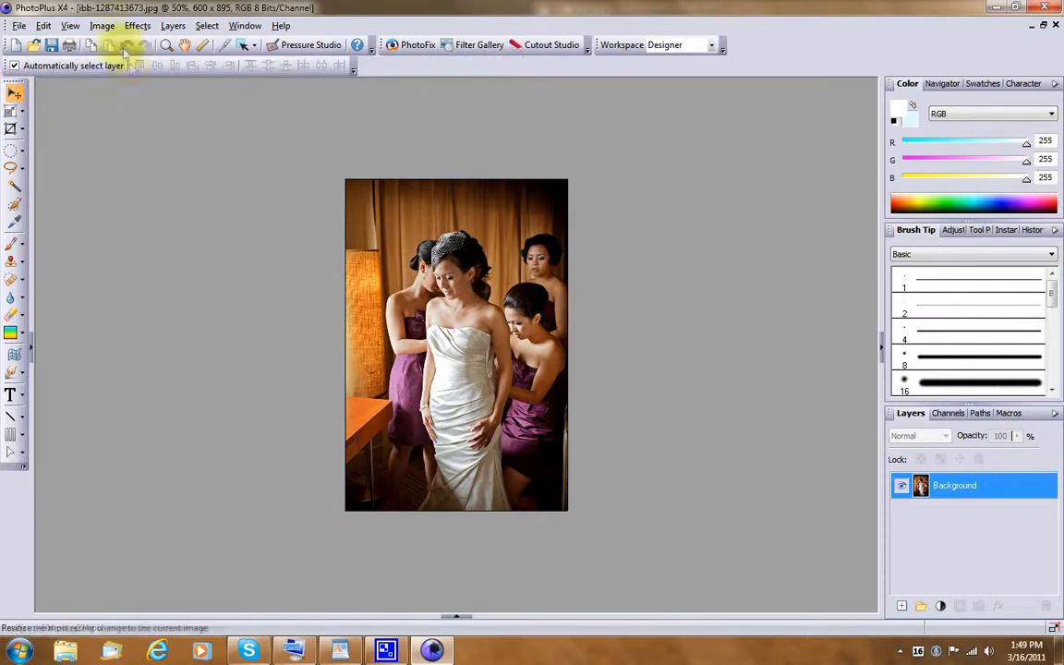
{"action": "left_click", "coordinate": [102, 26]}
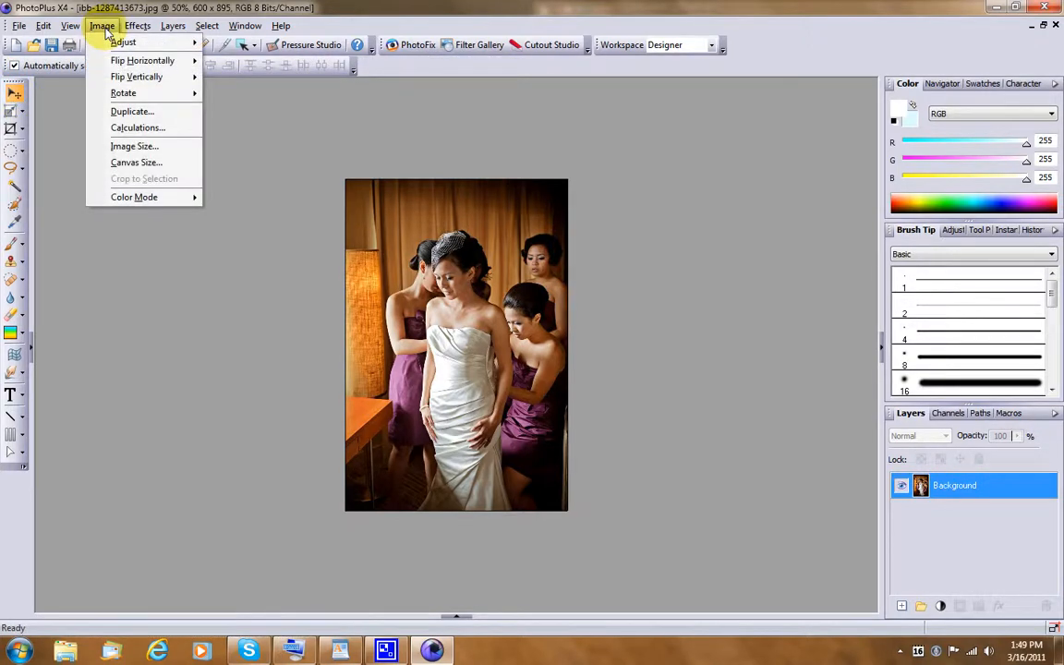
{"action": "left_click", "coordinate": [136, 163]}
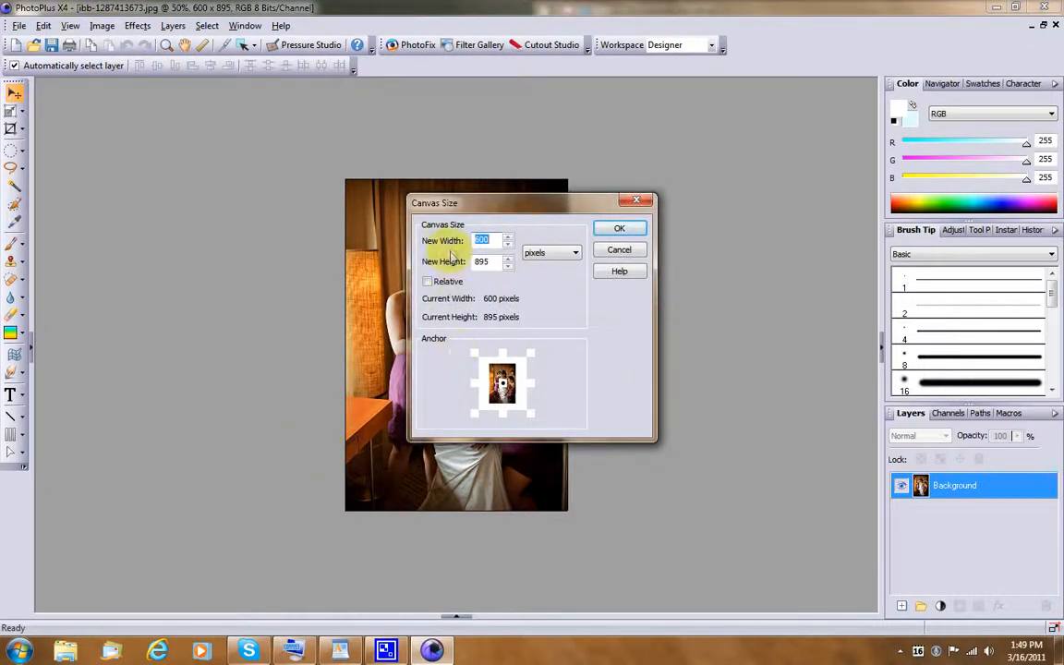
{"action": "mouse_move", "coordinate": [301, 651]}
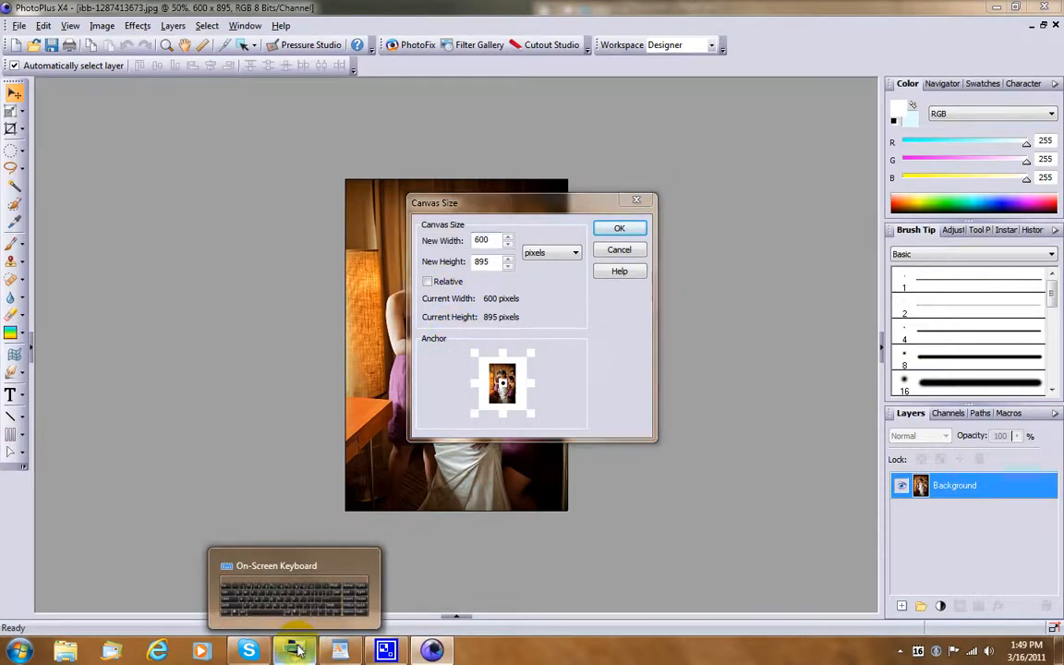
{"action": "left_click", "coordinate": [298, 652]}
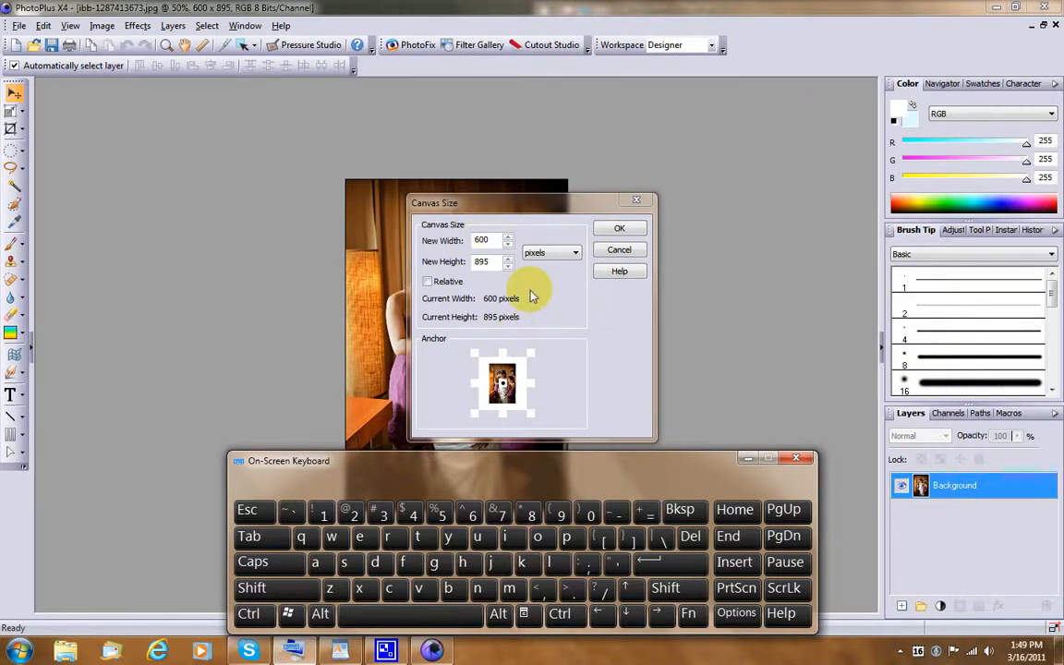
{"action": "left_click", "coordinate": [426, 281]}
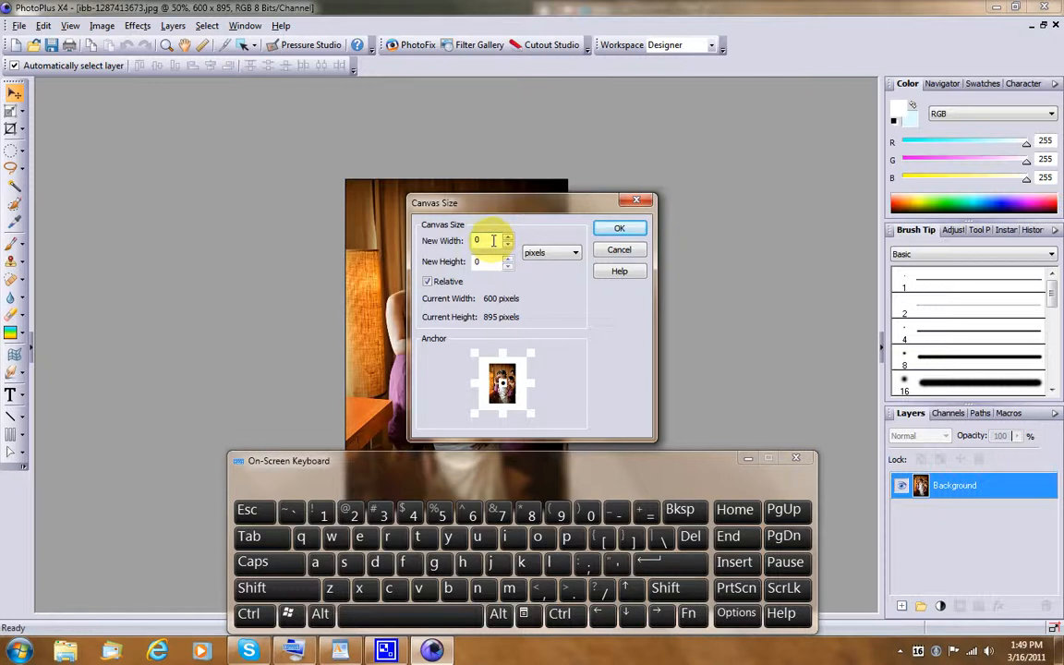
{"action": "double_click", "coordinate": [480, 241]}
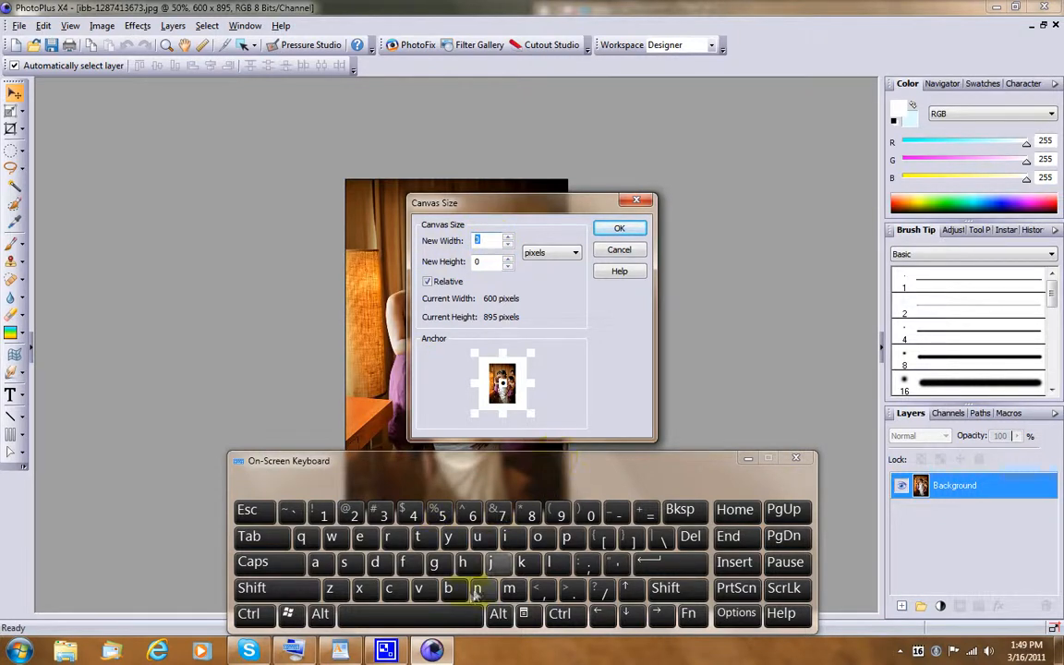
{"action": "left_click", "coordinate": [472, 515]}
{"action": "left_click", "coordinate": [591, 515]}
{"action": "left_click", "coordinate": [591, 515]}
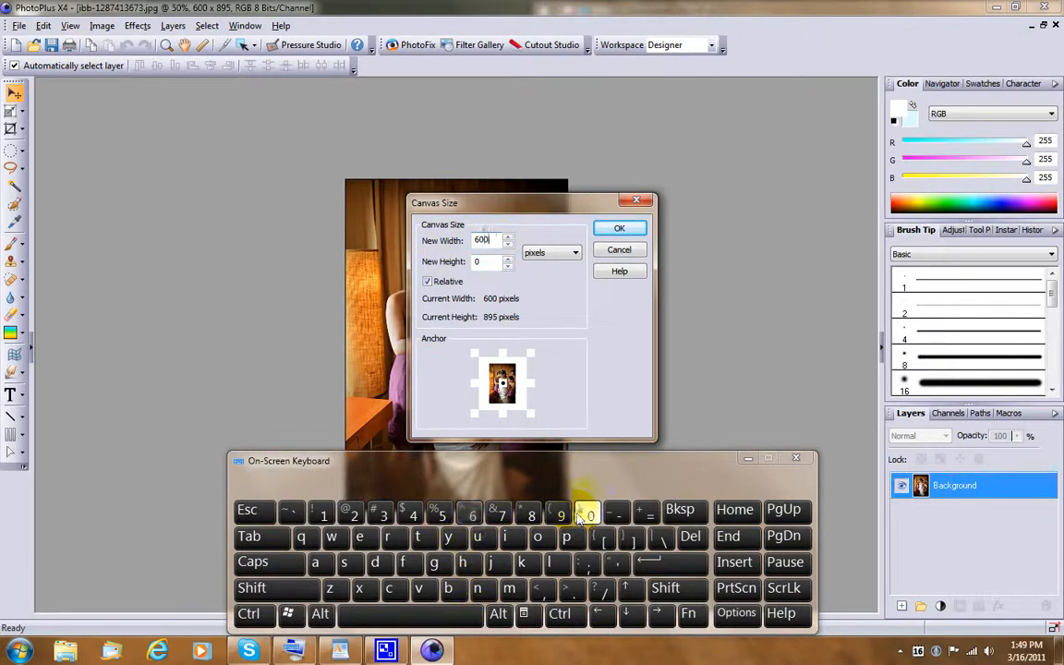
- Set the added canvas height to 100 pixels, apply the new canvas size and minimize the On-Screen Keyboard
{"action": "double_click", "coordinate": [490, 262]}
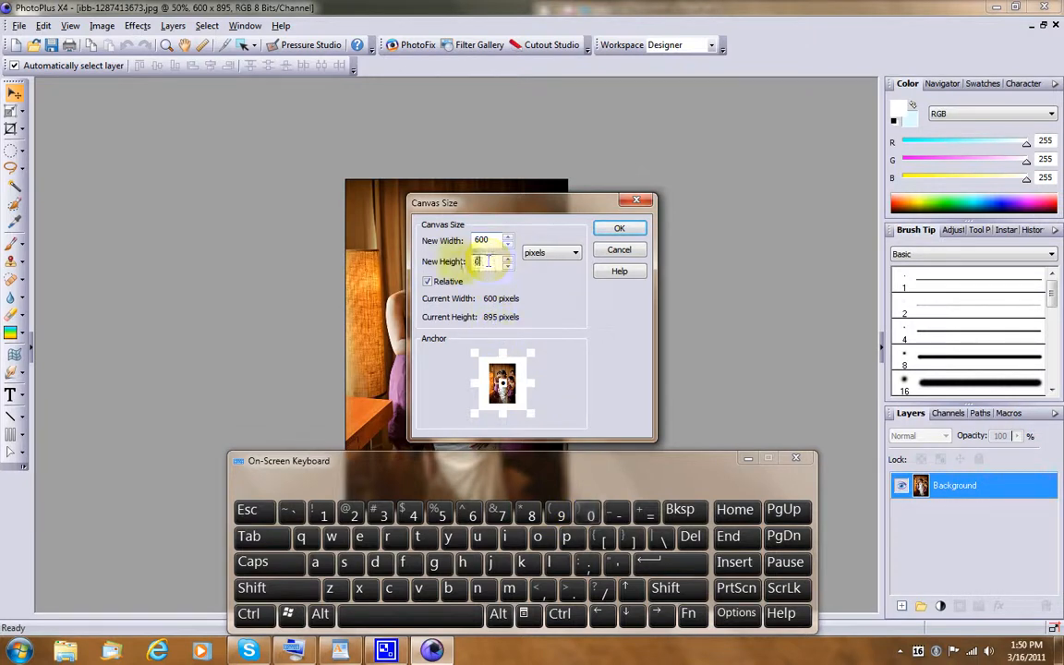
{"action": "left_click", "coordinate": [321, 515]}
{"action": "left_click", "coordinate": [590, 515]}
{"action": "left_click", "coordinate": [590, 515]}
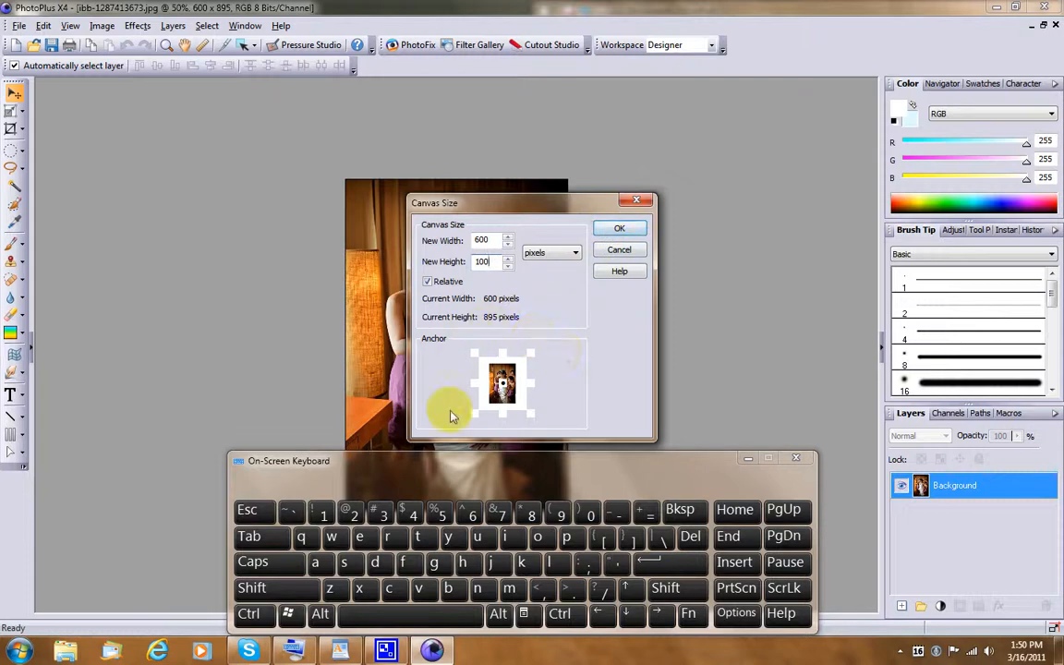
{"action": "left_click", "coordinate": [621, 231]}
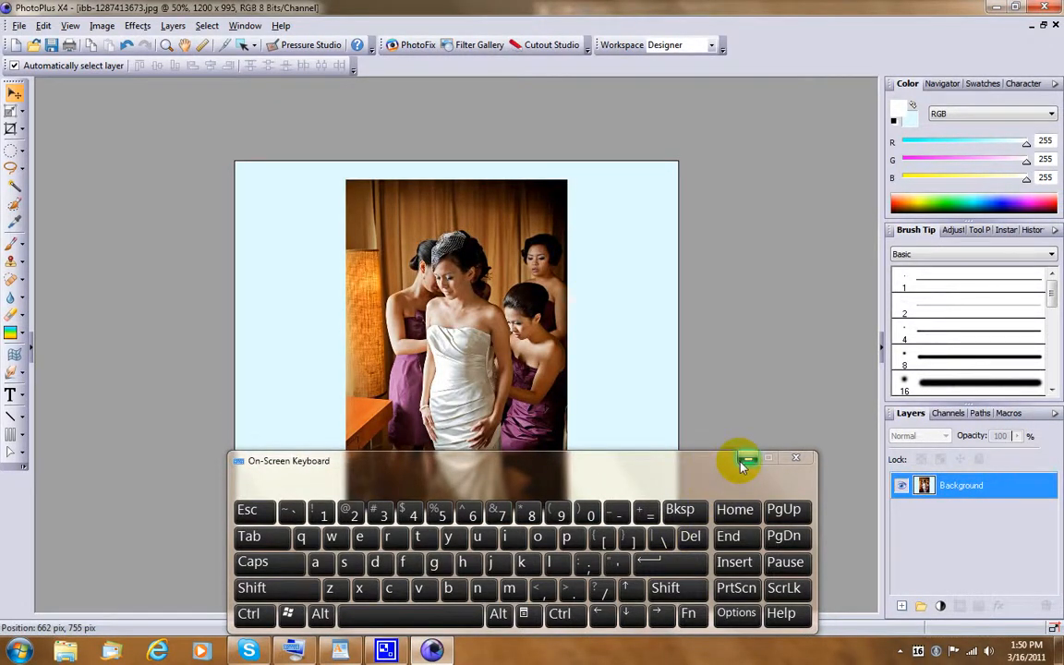
{"action": "left_click", "coordinate": [745, 460]}
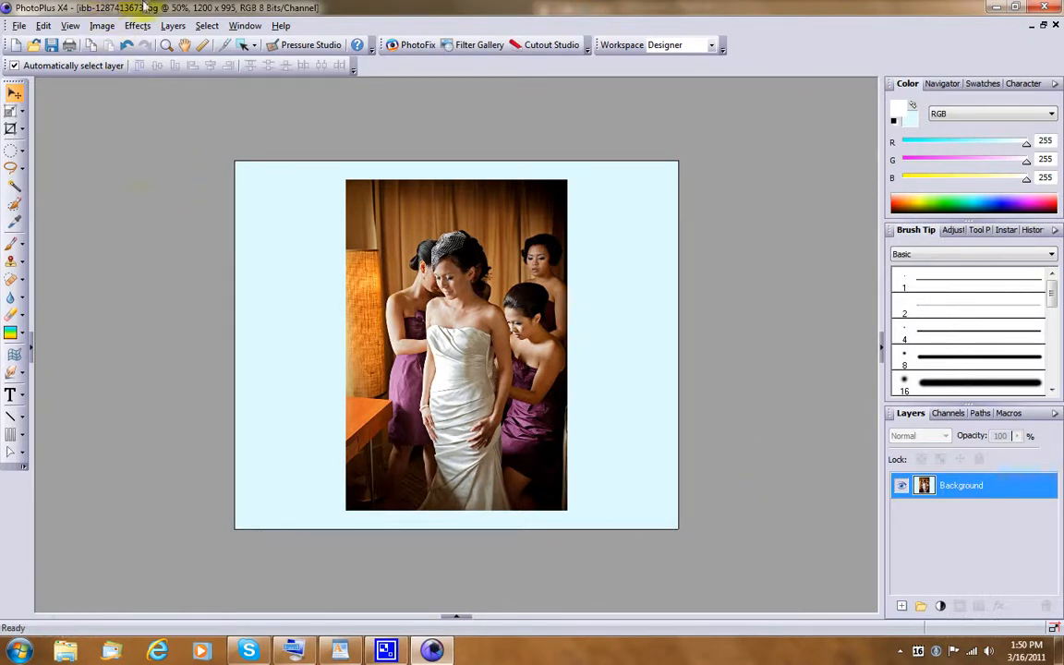
- Select the light blue border around the photo with the Magic Wand and invert the selection to the photo
{"action": "left_click", "coordinate": [14, 188]}
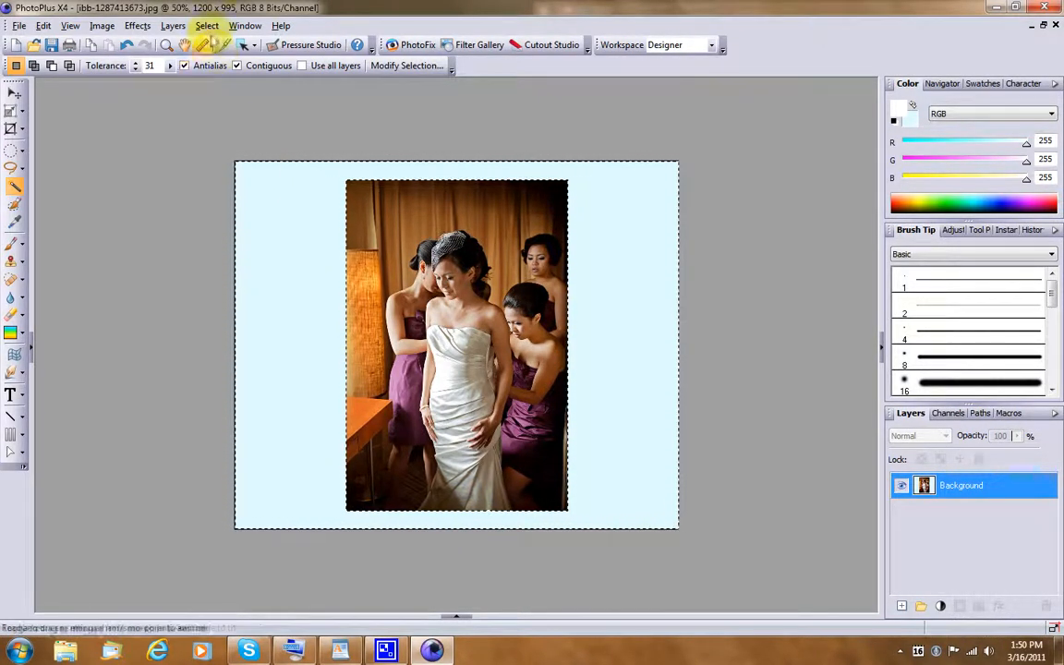
{"action": "left_click", "coordinate": [209, 28]}
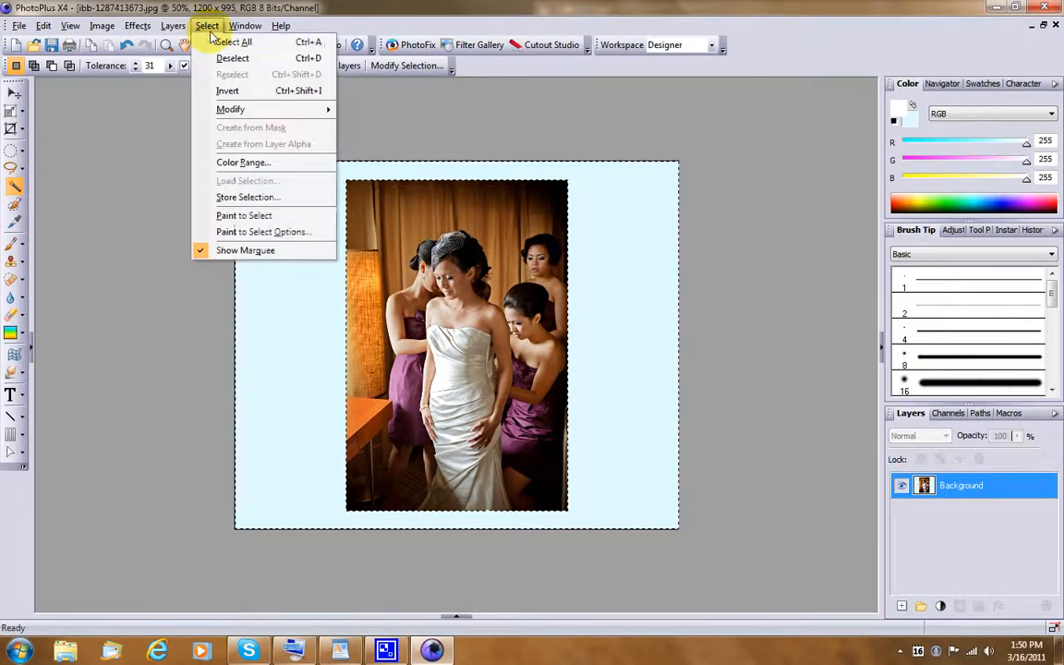
{"action": "left_click", "coordinate": [222, 91]}
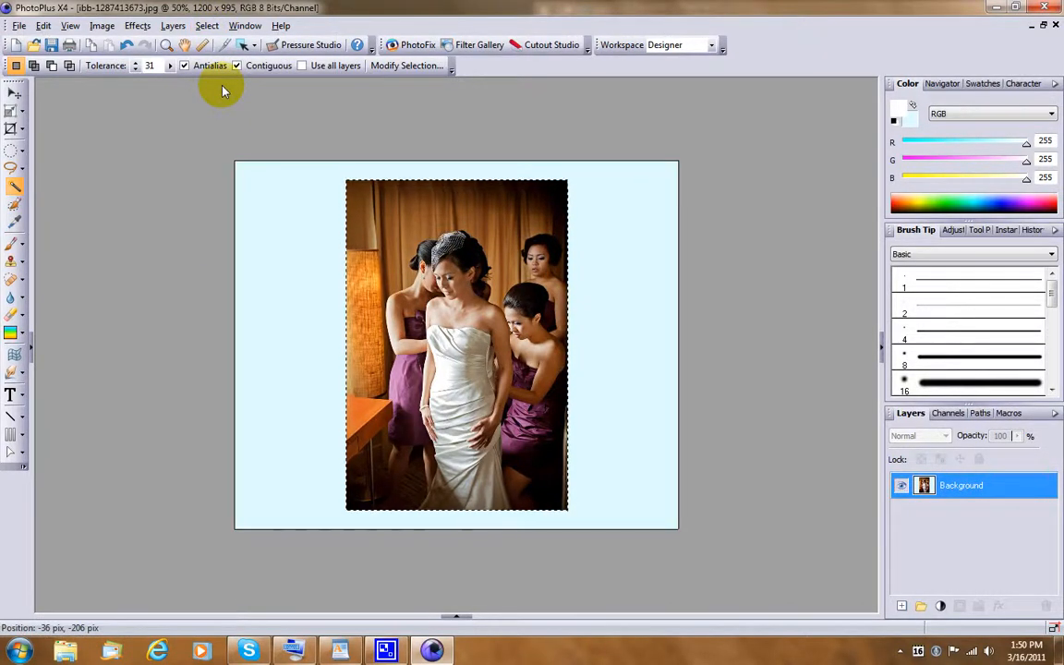
- Cut the selected photo to a new layer and deselect
{"action": "left_click", "coordinate": [183, 27]}
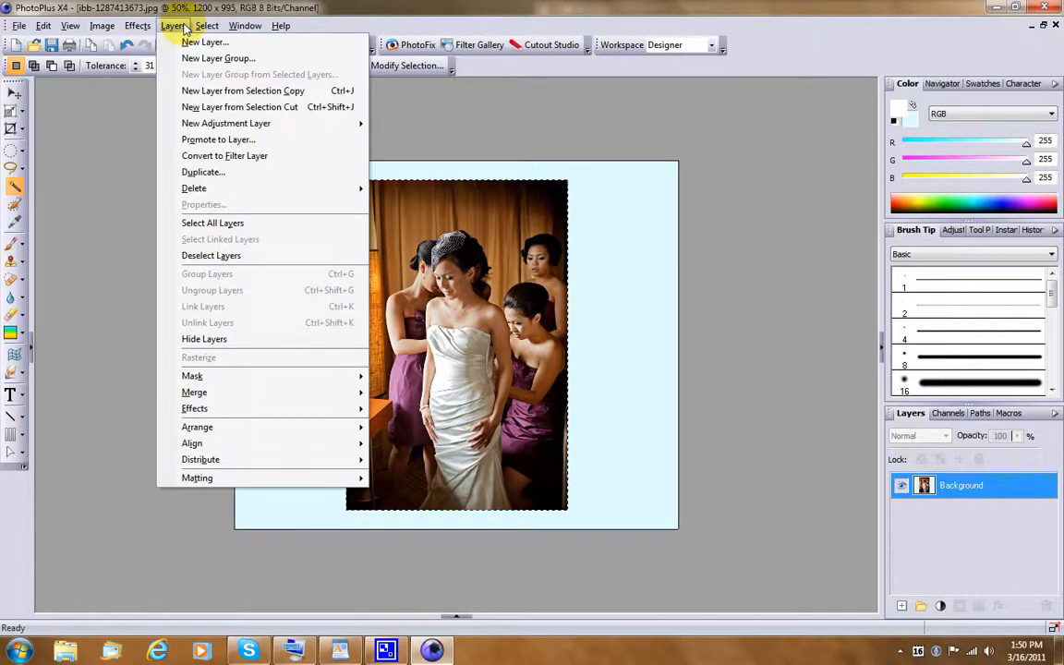
{"action": "left_click", "coordinate": [271, 109]}
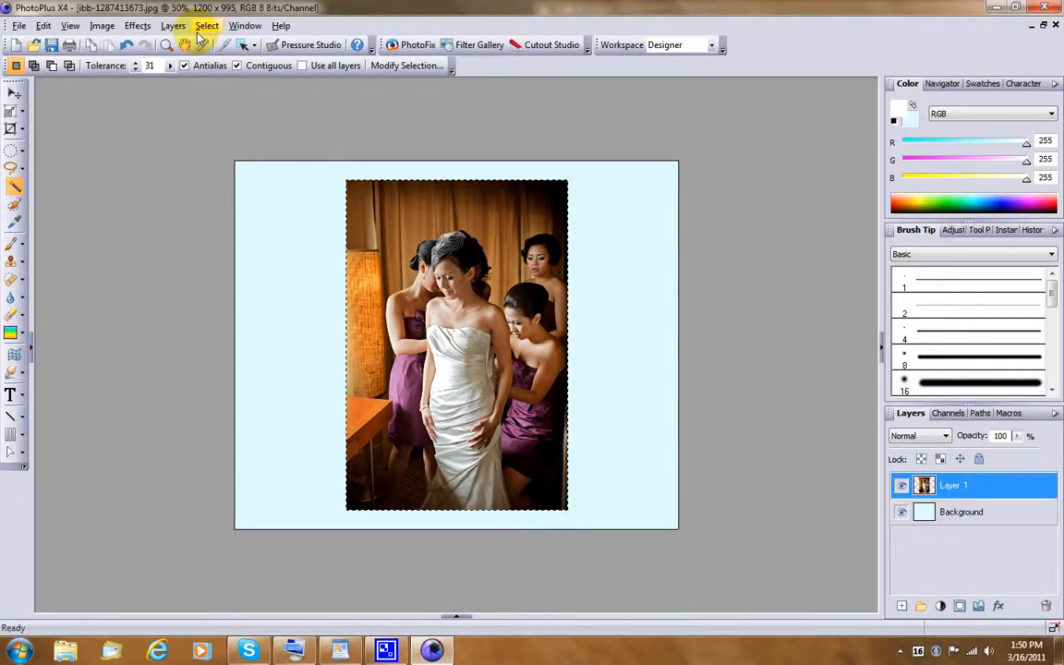
{"action": "left_click", "coordinate": [206, 26]}
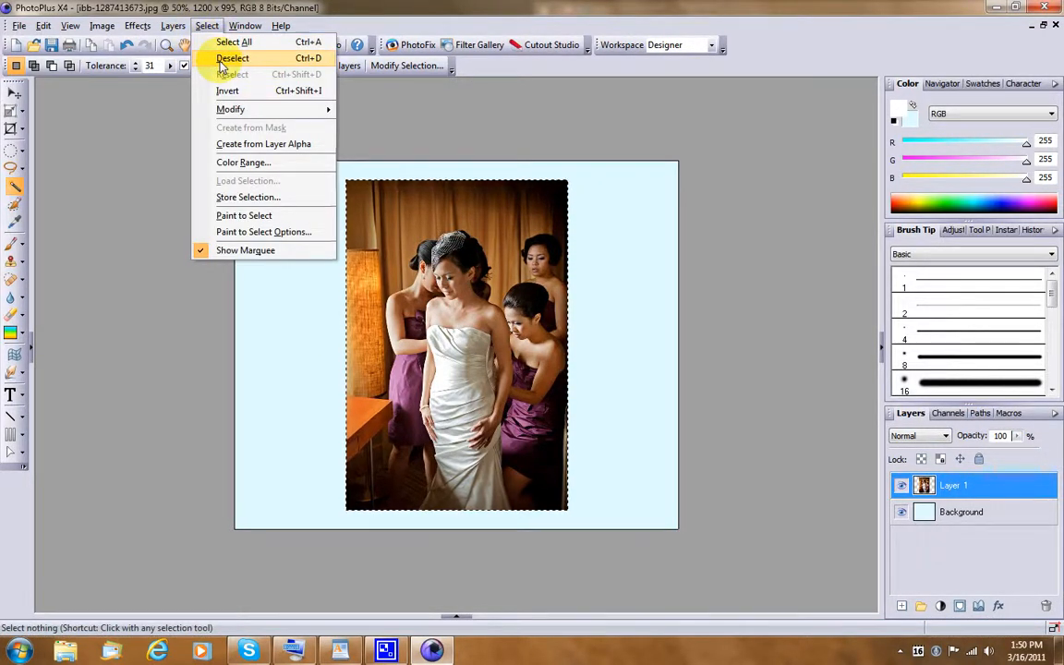
{"action": "left_click", "coordinate": [222, 61]}
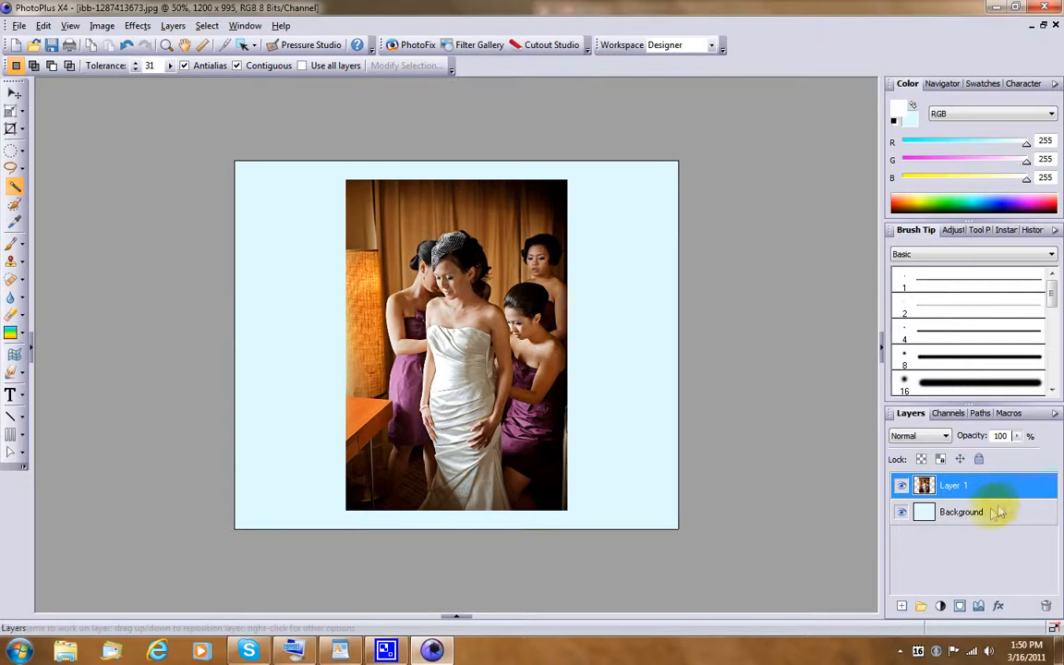
- Hide and reshow Layer 1 to check the Background layer beneath it
{"action": "left_click", "coordinate": [902, 485]}
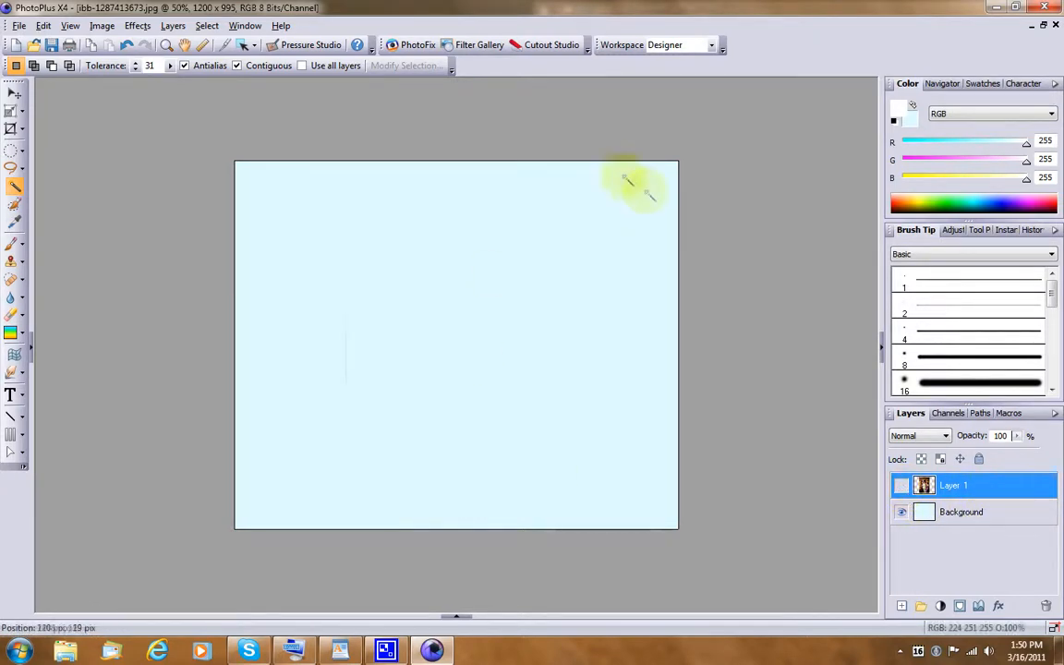
{"action": "left_click", "coordinate": [901, 487]}
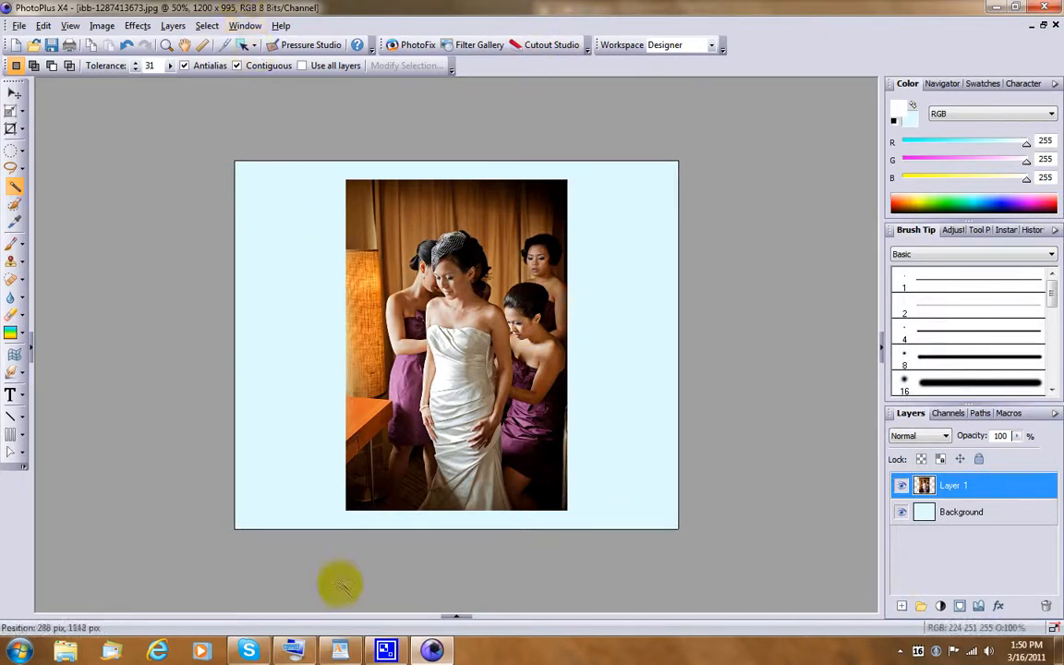
{"action": "left_click", "coordinate": [386, 649]}
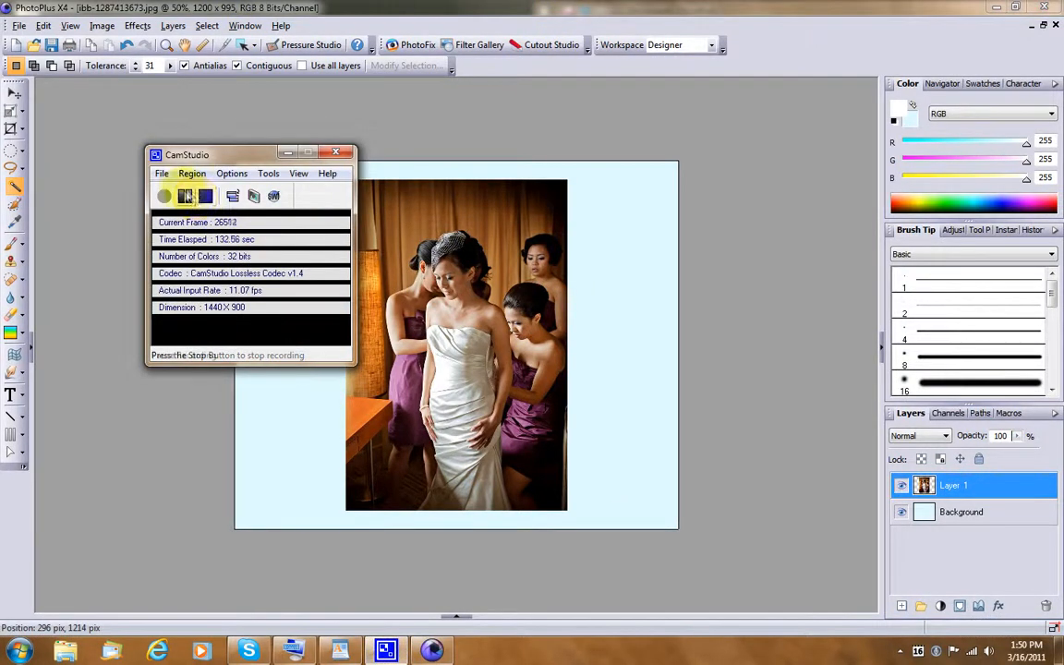
- Choose the Magnetic Selection Tool and set its feather to 1
{"action": "left_click", "coordinate": [248, 9]}
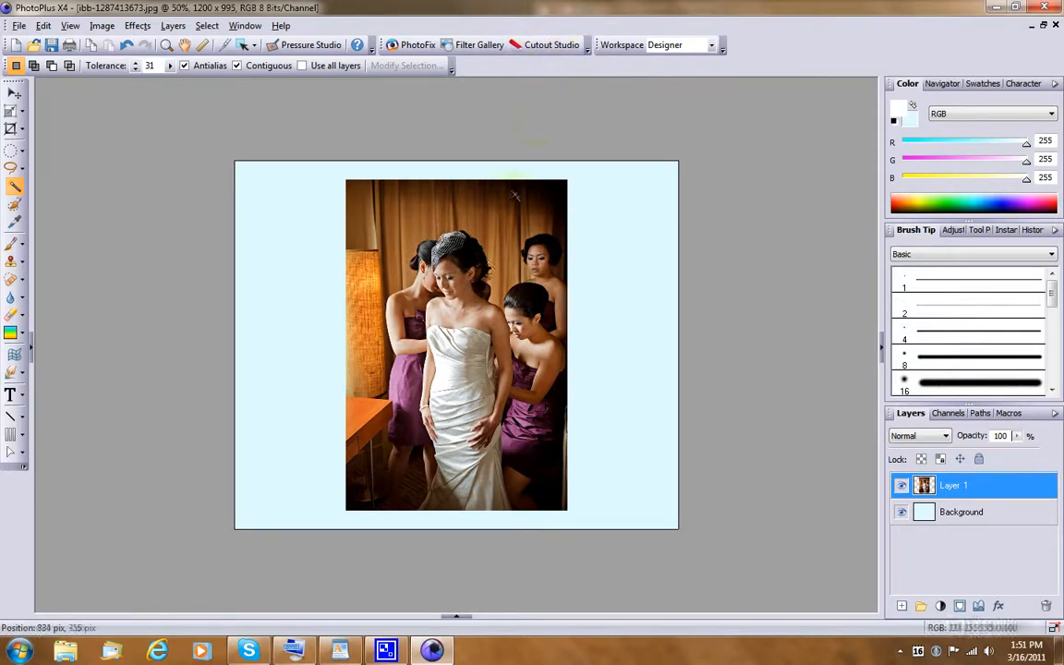
{"action": "left_click", "coordinate": [20, 168]}
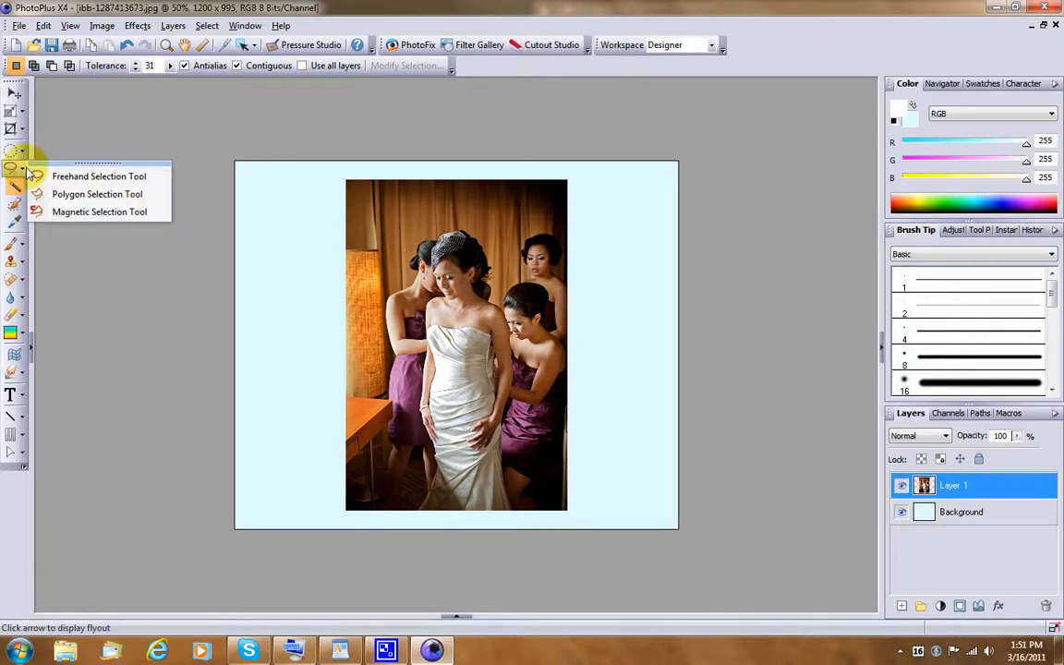
{"action": "left_click", "coordinate": [74, 216]}
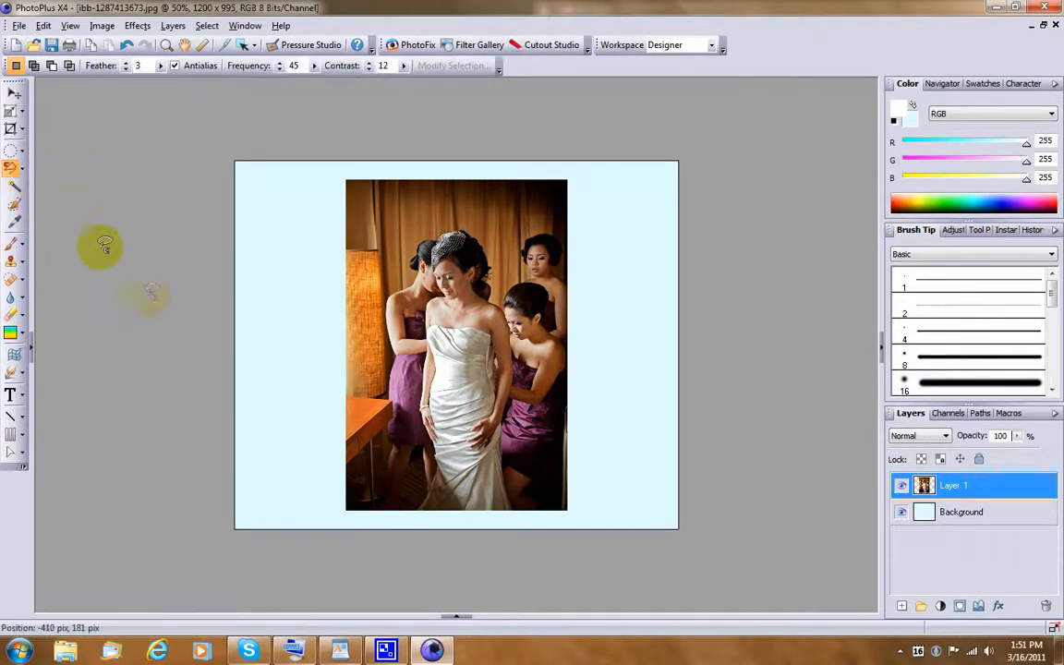
{"action": "left_click", "coordinate": [124, 70]}
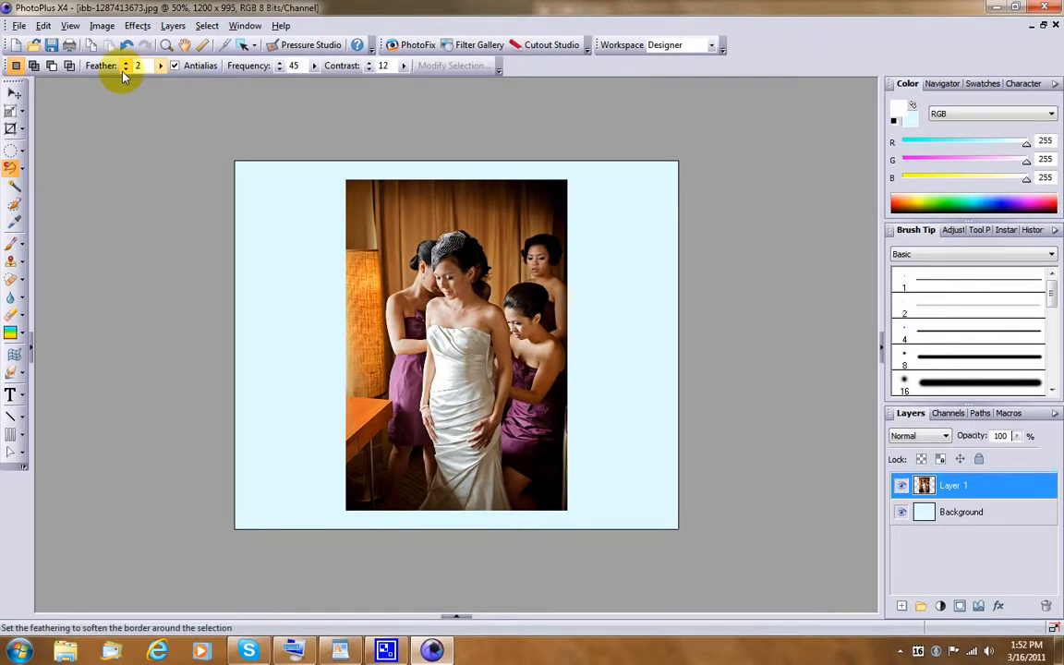
{"action": "left_click", "coordinate": [124, 70]}
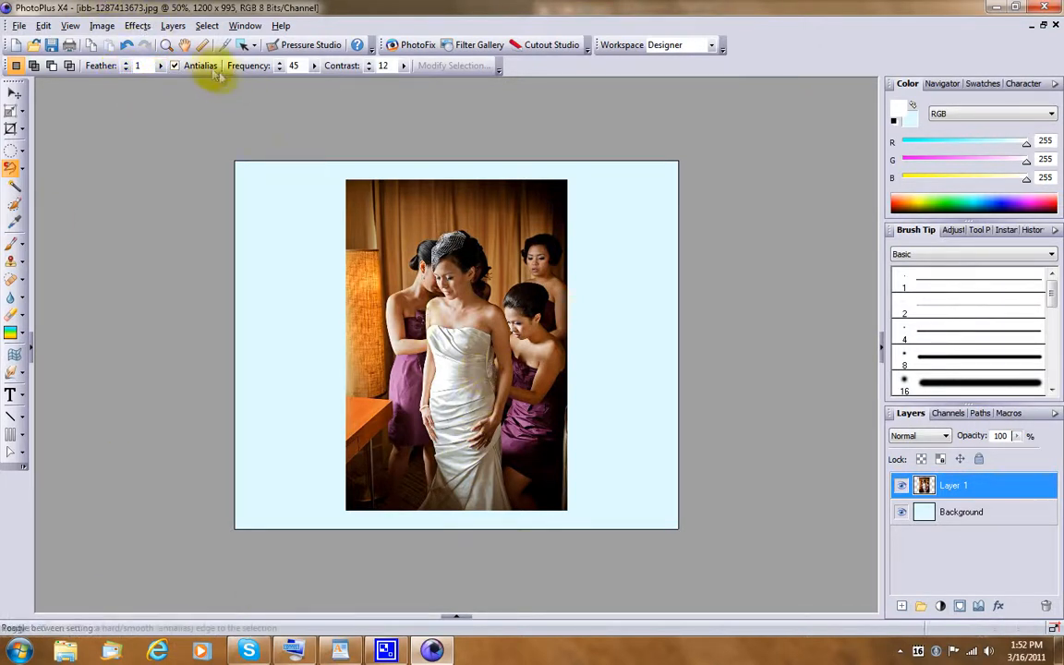
- Trace around the bride with the Magnetic Selection Tool and close the outline along the photo's lower edge
{"action": "left_click", "coordinate": [167, 44]}
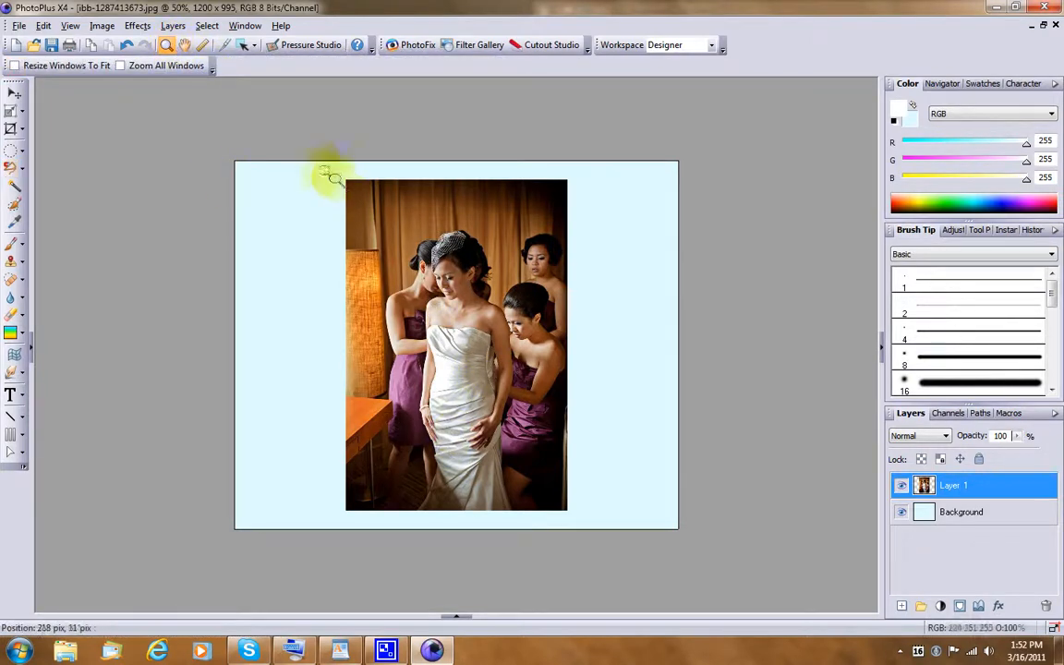
{"action": "left_click", "coordinate": [567, 518]}
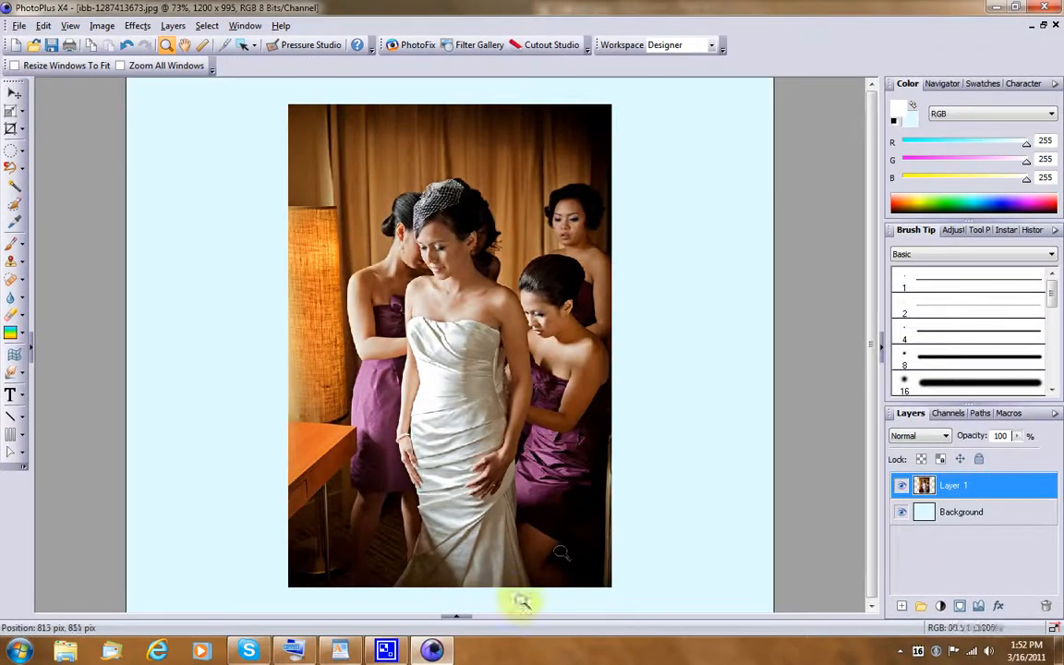
{"action": "left_click", "coordinate": [9, 167]}
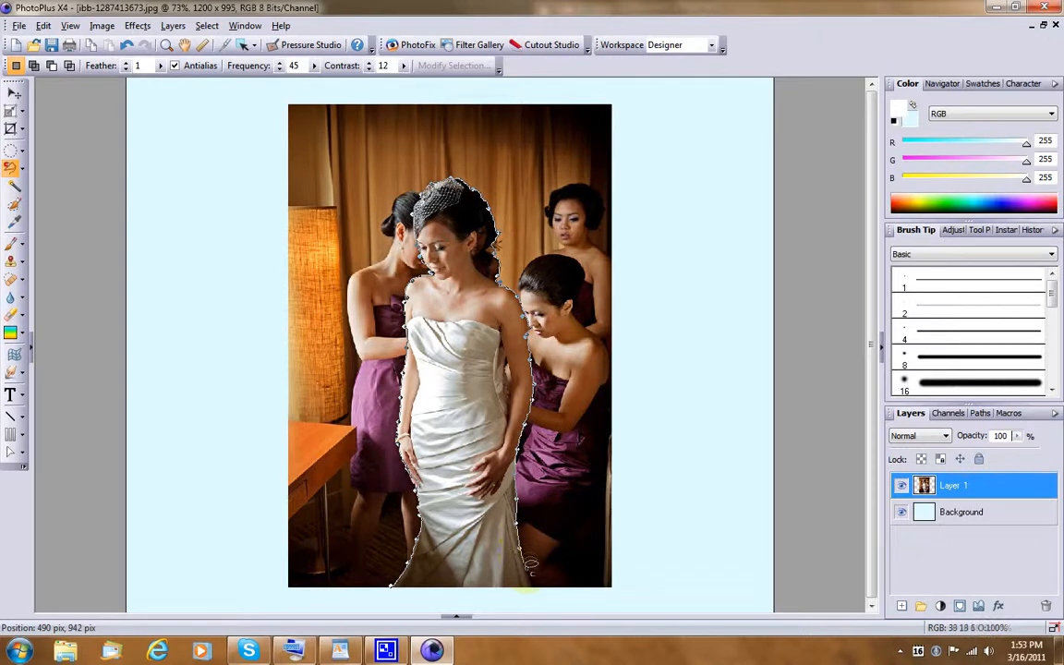
{"action": "left_click", "coordinate": [533, 580]}
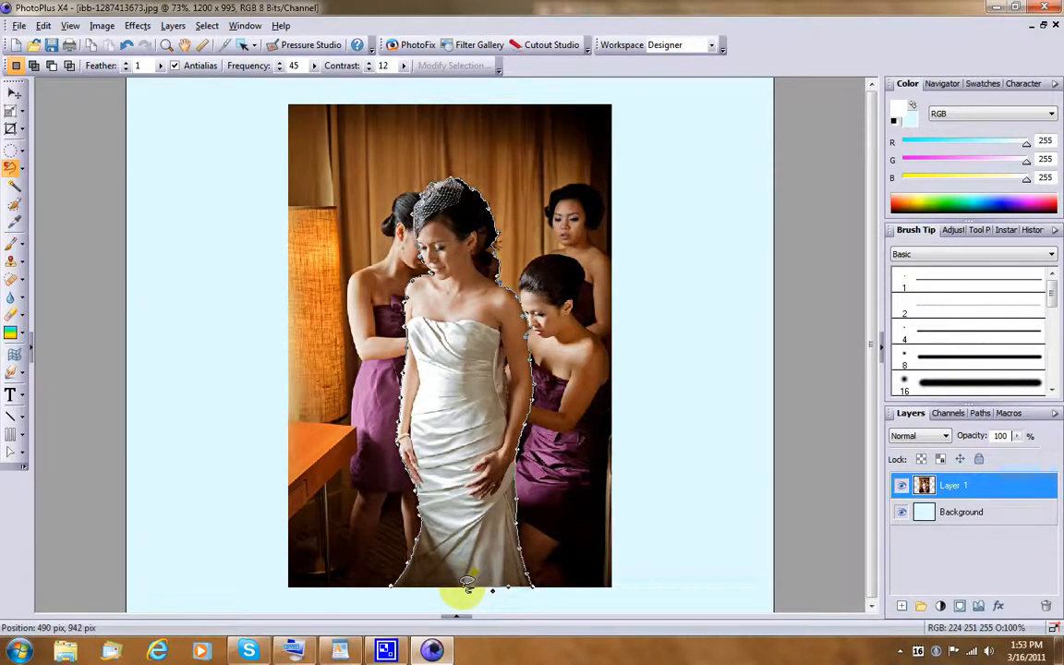
{"action": "left_click", "coordinate": [397, 585]}
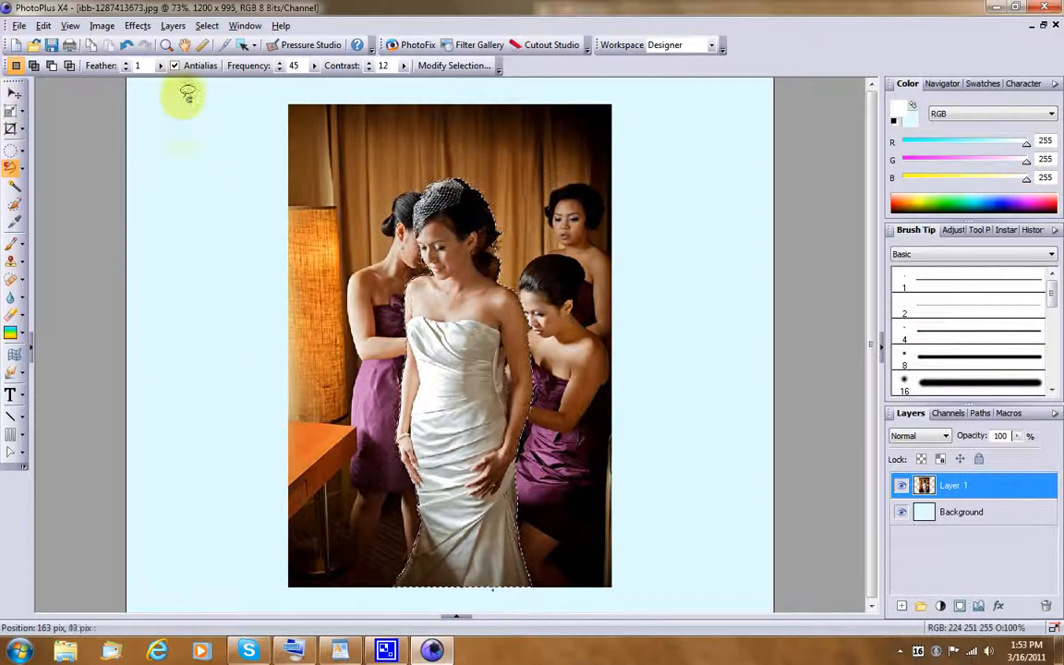
- Cut the selected bride from Layer 1 to a new layer and deselect
{"action": "left_click", "coordinate": [174, 26]}
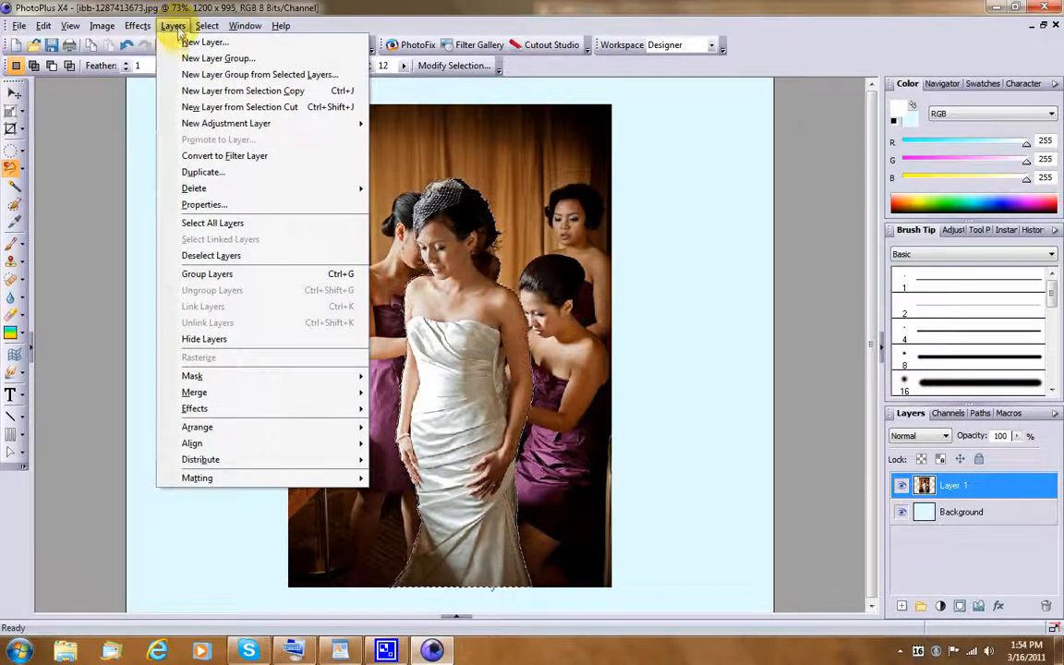
{"action": "left_click", "coordinate": [289, 109]}
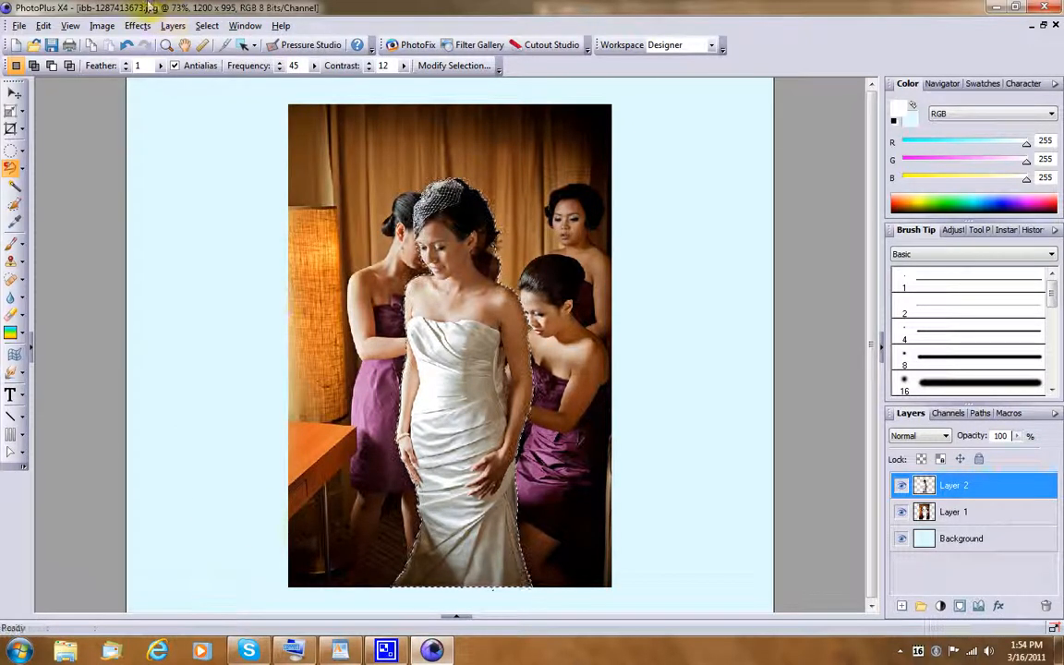
{"action": "left_click", "coordinate": [13, 92]}
{"action": "left_click", "coordinate": [207, 26]}
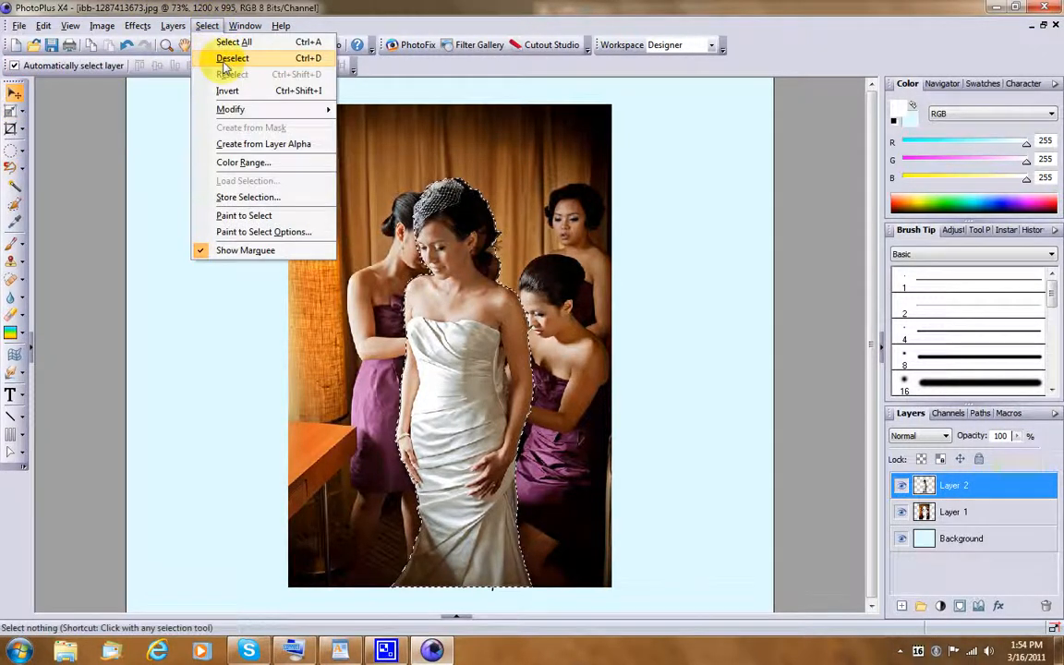
{"action": "left_click", "coordinate": [232, 58]}
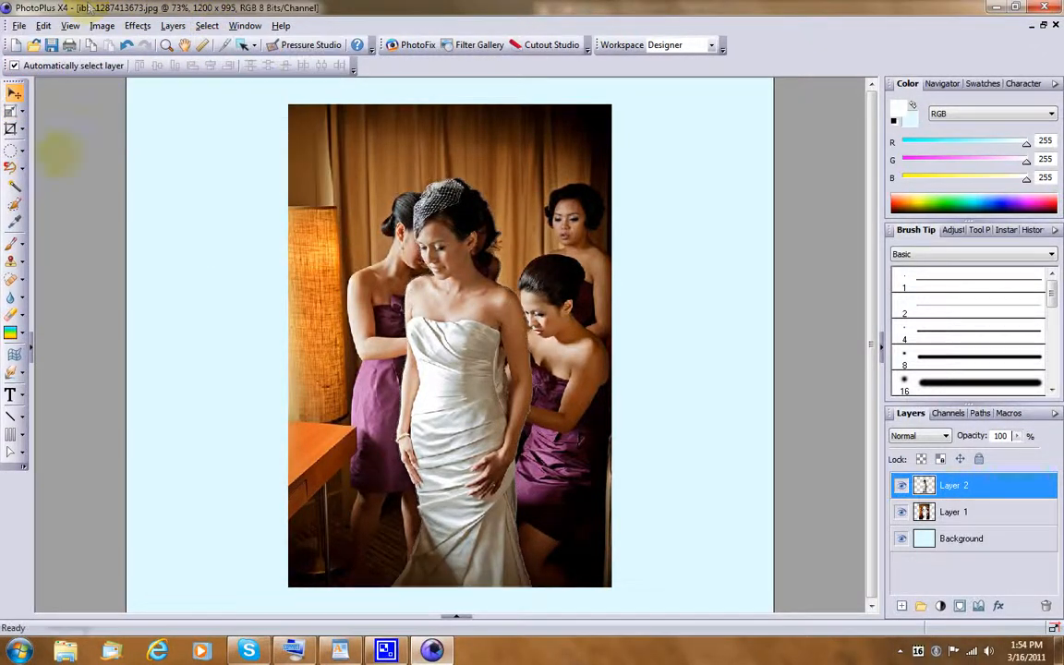
- Hide and reshow Layer 1 to inspect the bride cutout on Layer 2
{"action": "left_click", "coordinate": [901, 512]}
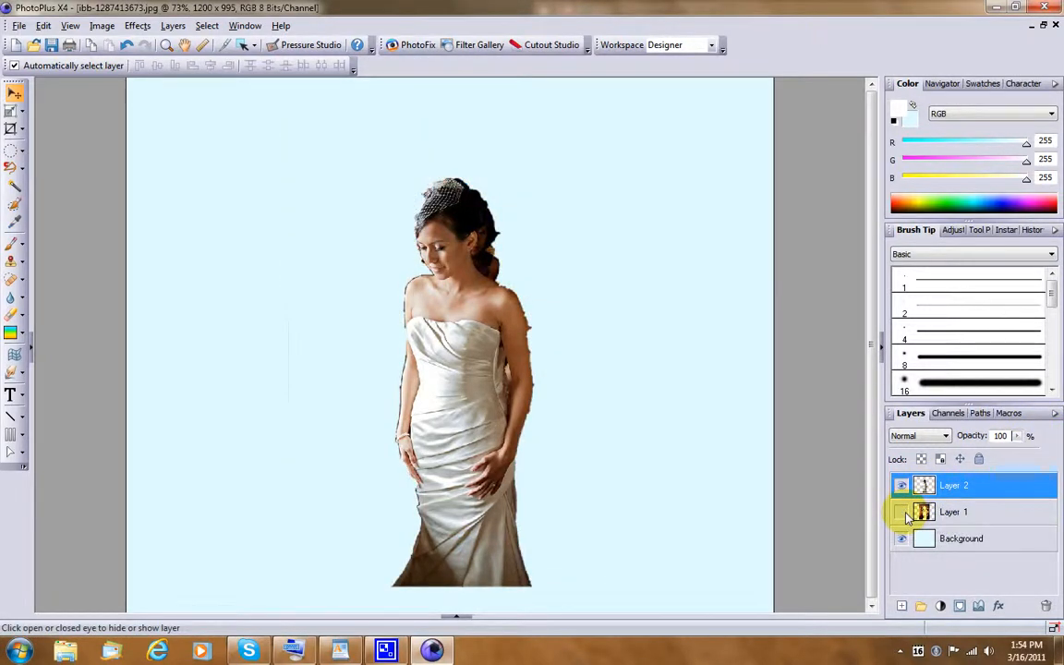
{"action": "left_click", "coordinate": [902, 512]}
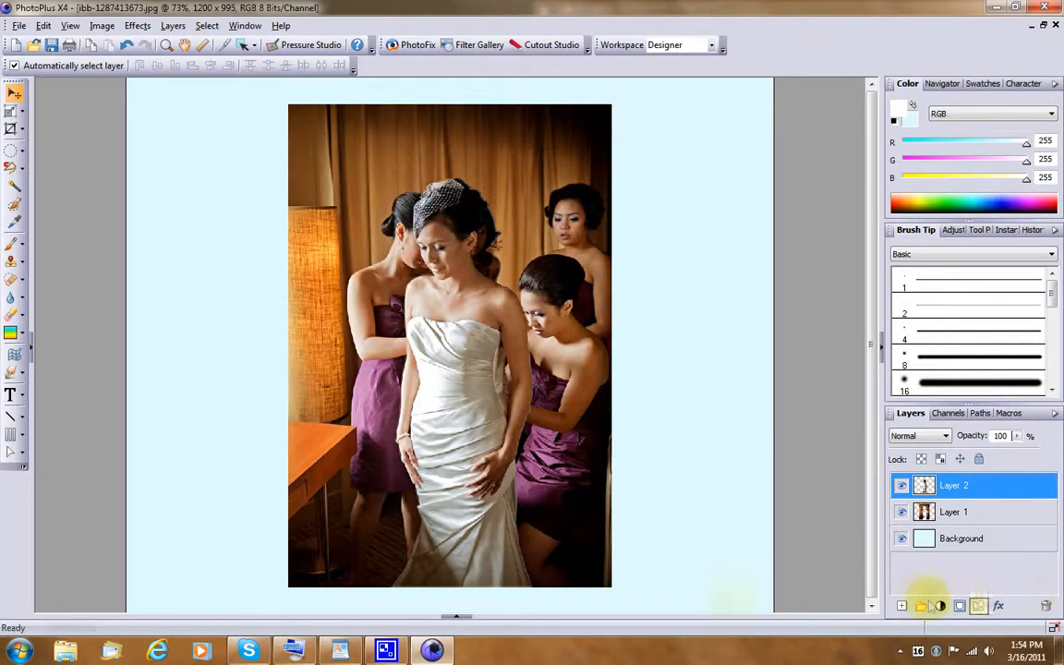
{"action": "left_click", "coordinate": [382, 647]}
{"action": "left_click", "coordinate": [185, 197]}
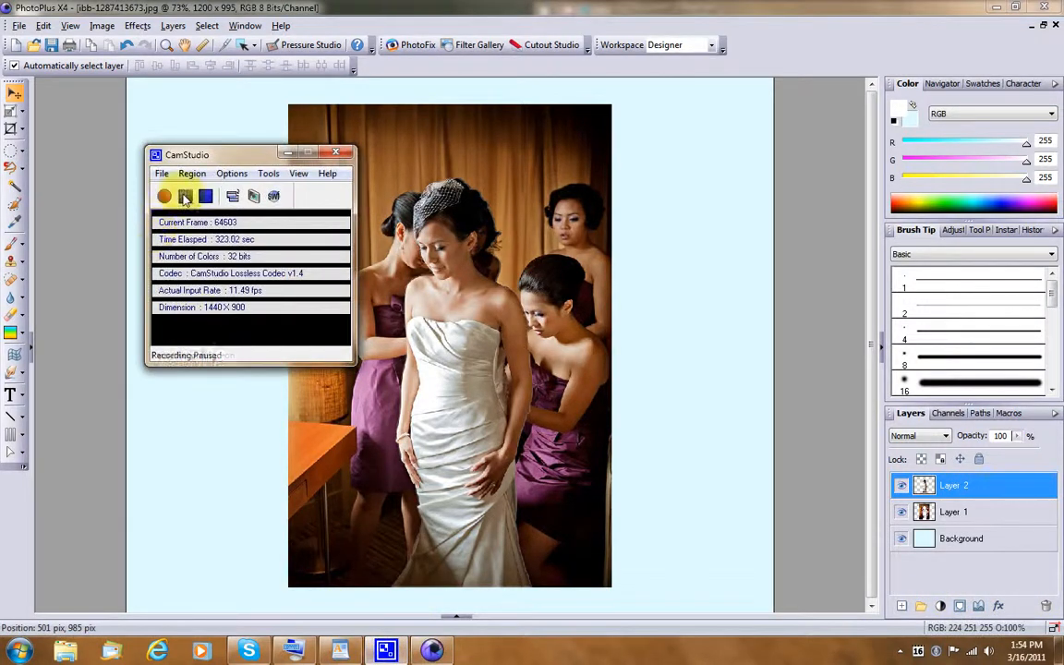
{"action": "left_click", "coordinate": [163, 196]}
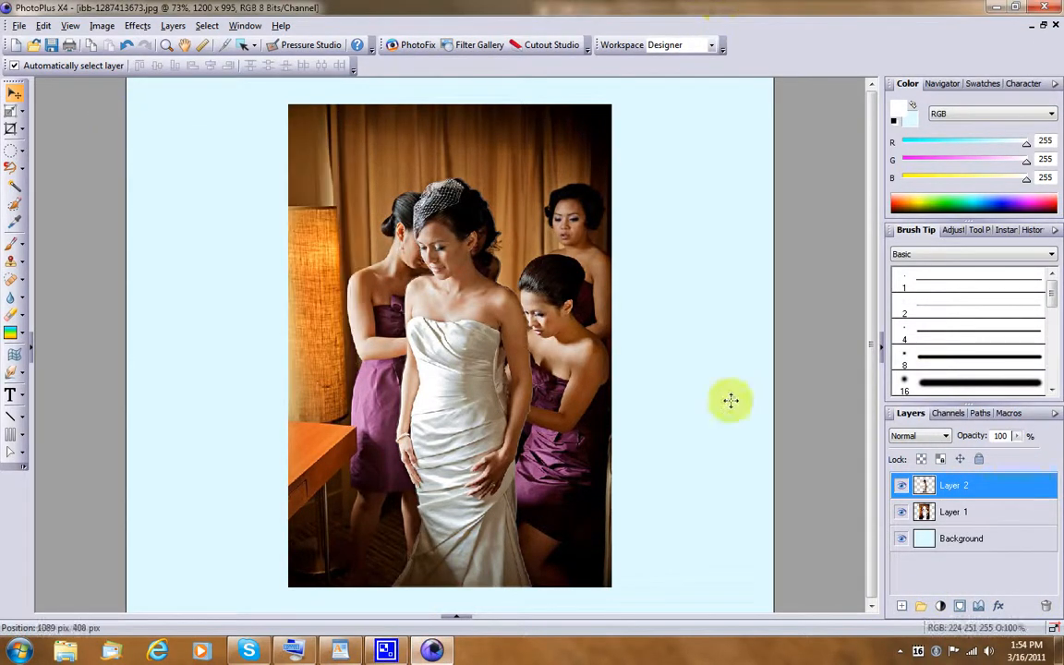
- Add a blank layer with default properties directly above Layer 1 and set the Line tool's weight to 41
{"action": "left_click", "coordinate": [974, 511]}
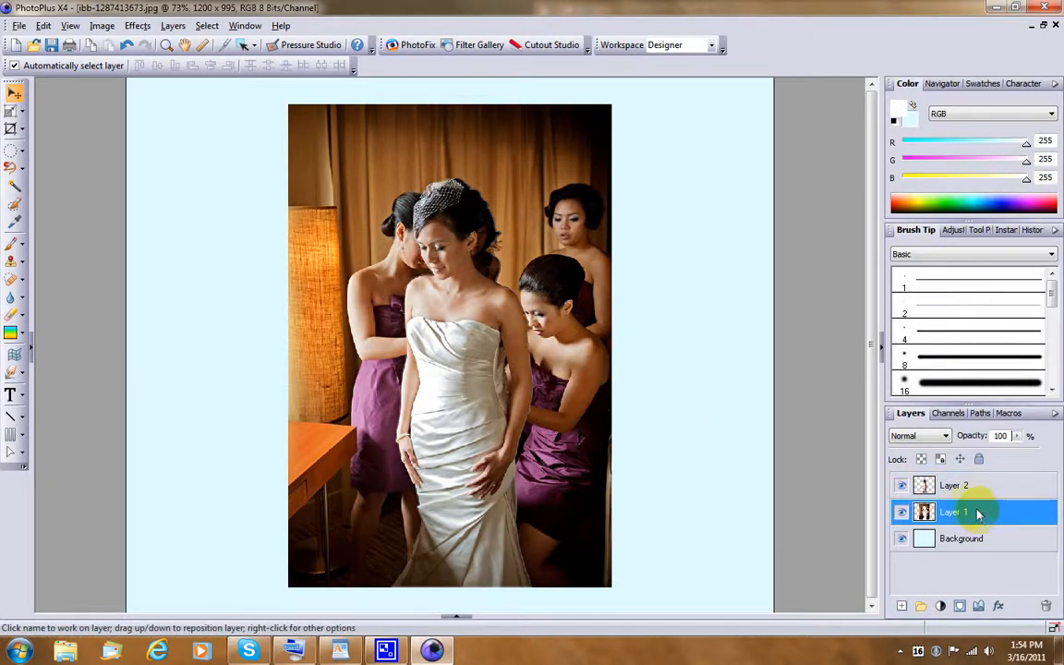
{"action": "left_click", "coordinate": [903, 605]}
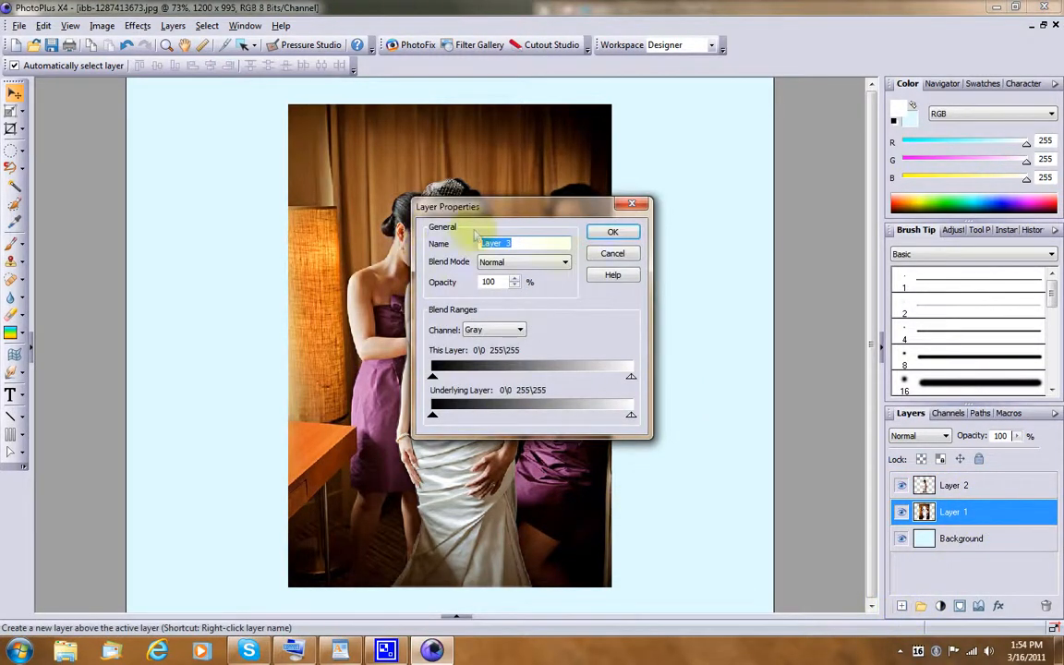
{"action": "left_click", "coordinate": [612, 232]}
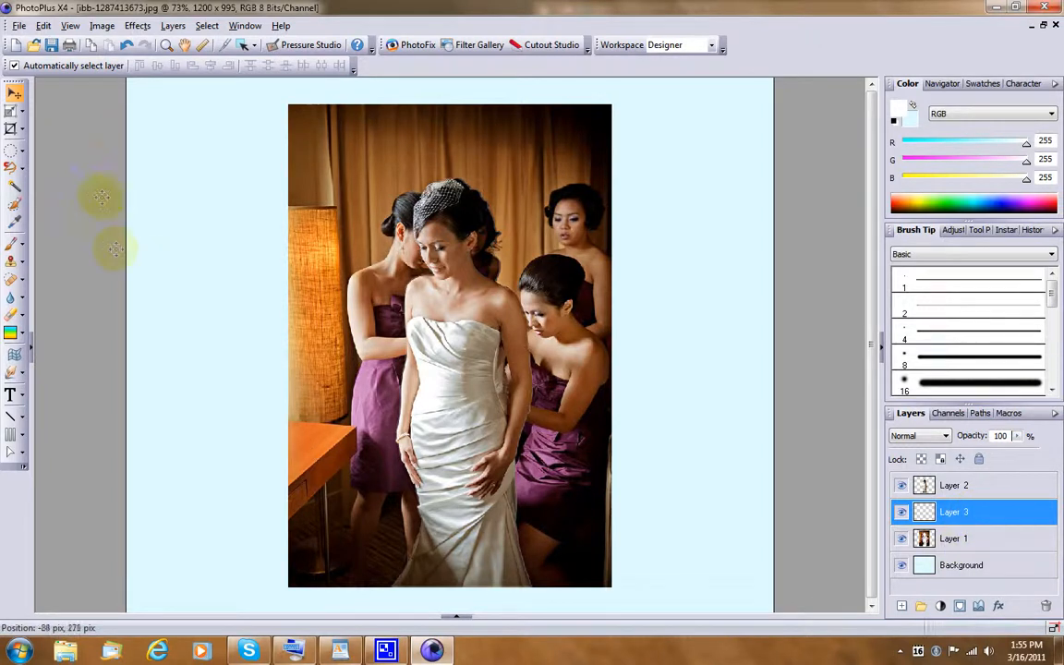
{"action": "left_click", "coordinate": [11, 418]}
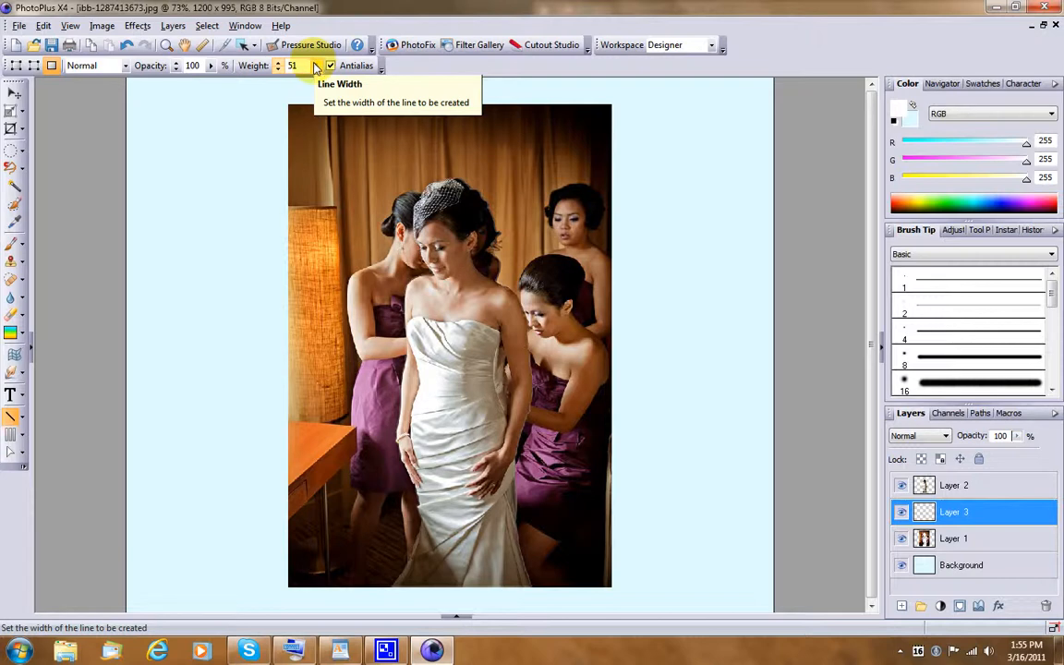
{"action": "left_click_drag", "start_coordinate": [315, 69], "coordinate": [285, 69]}
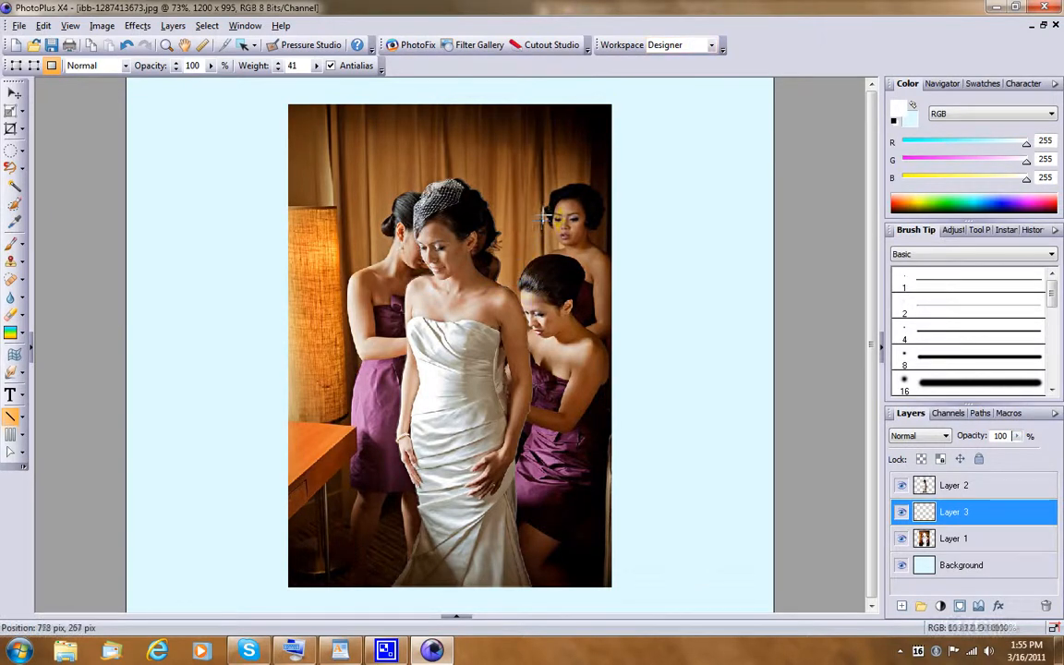
- Add another blank layer with default properties above the bride cutout on Layer 2
{"action": "left_click", "coordinate": [981, 488]}
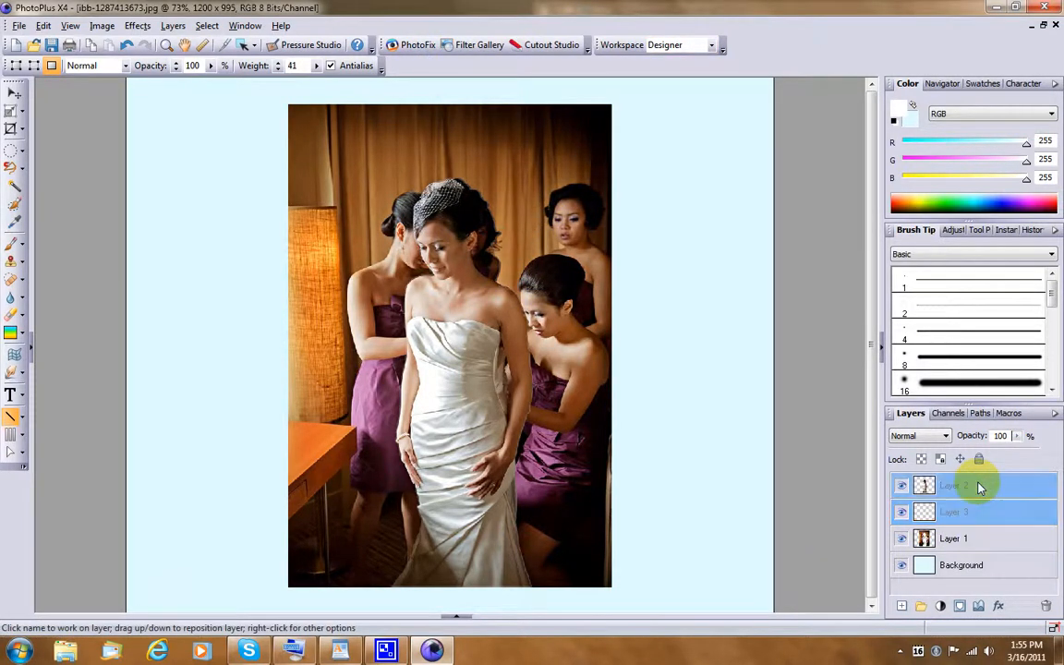
{"action": "left_click", "coordinate": [899, 606]}
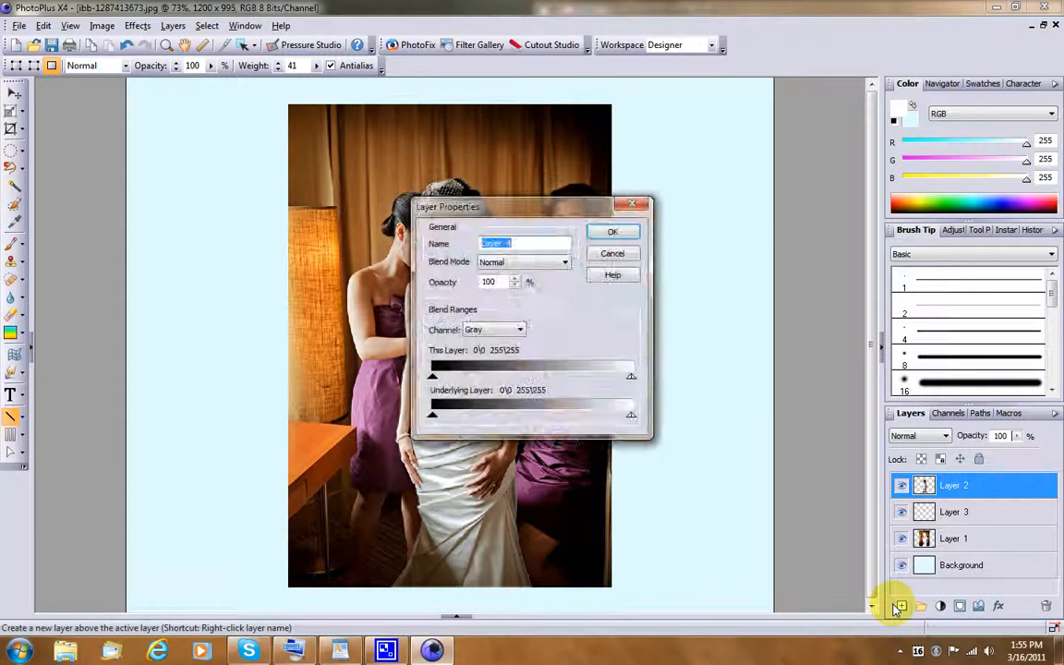
{"action": "left_click", "coordinate": [601, 233]}
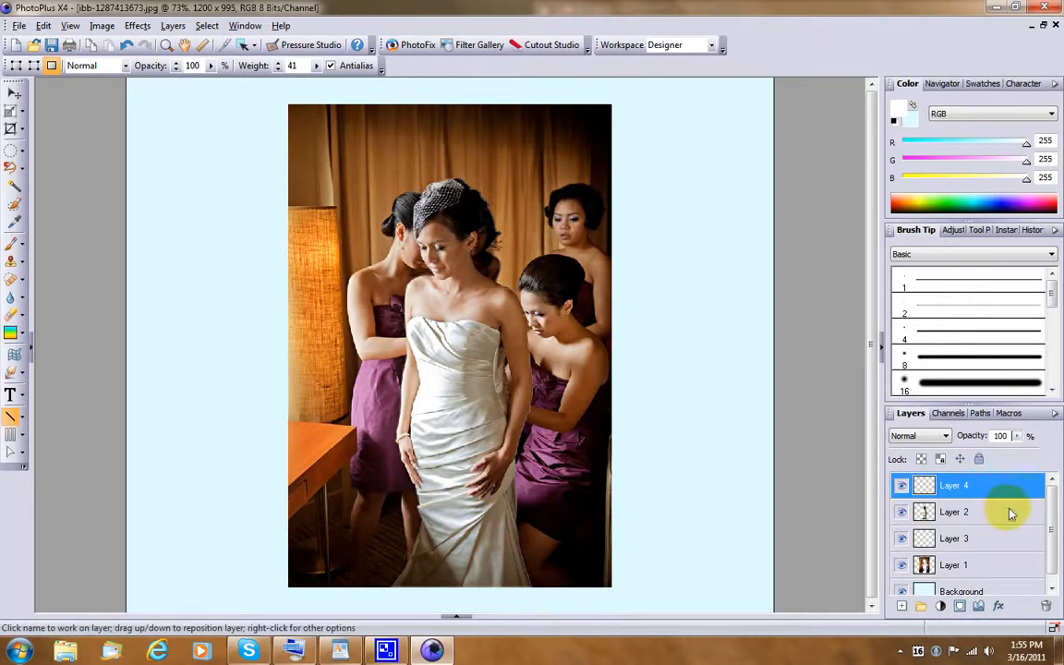
- Draw the upper, right and left sides of a tilted white frame behind the bride on Layer 3
{"action": "left_click", "coordinate": [957, 565]}
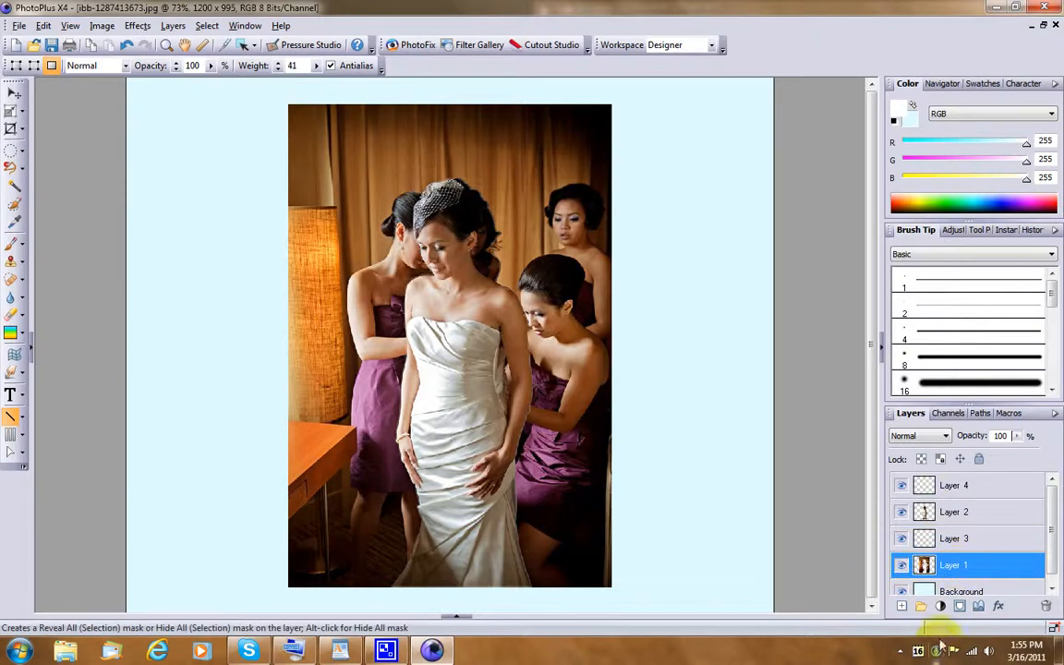
{"action": "left_click", "coordinate": [957, 539]}
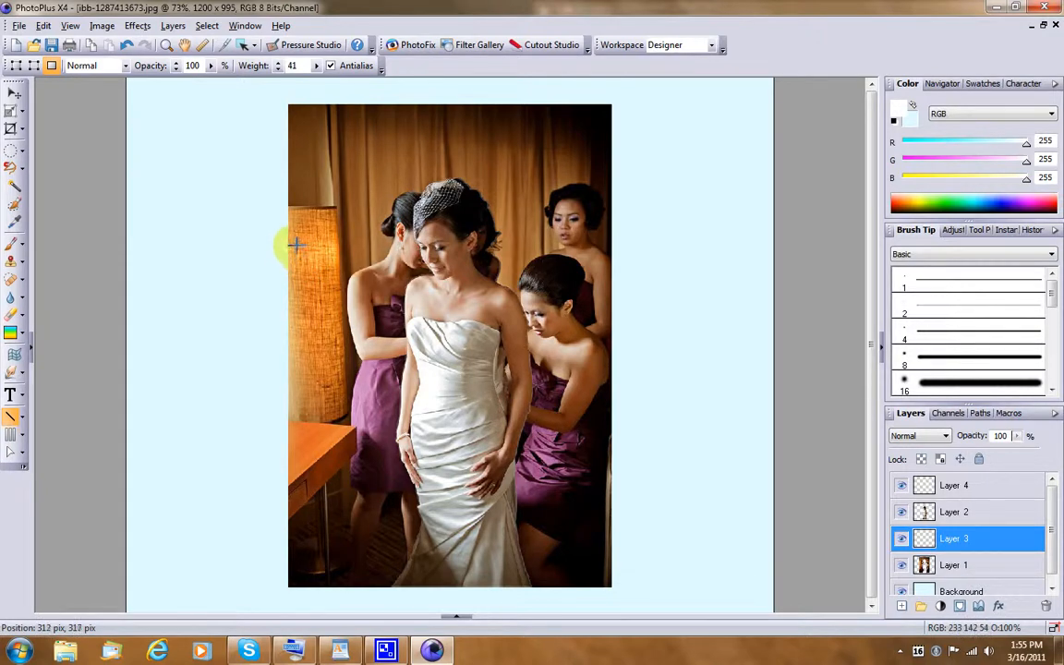
{"action": "mouse_move", "coordinate": [296, 243]}
{"action": "left_mouse_down"}
{"action": "mouse_move", "coordinate": [580, 302]}
{"action": "mouse_move", "coordinate": [608, 297]}
{"action": "left_mouse_up"}
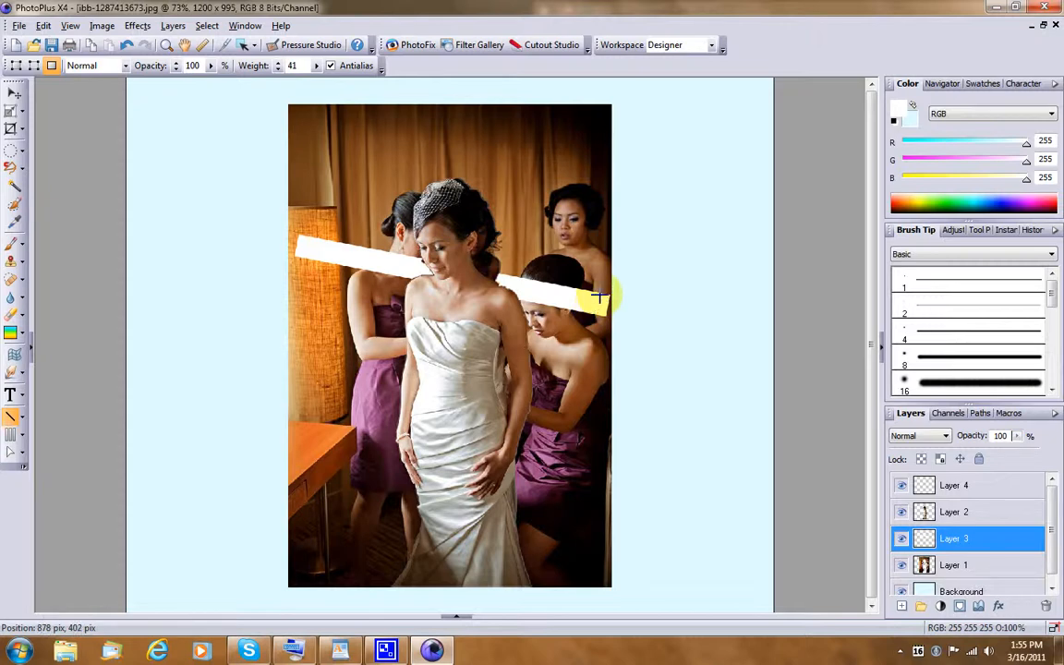
{"action": "left_click_drag", "start_coordinate": [601, 297], "coordinate": [550, 552]}
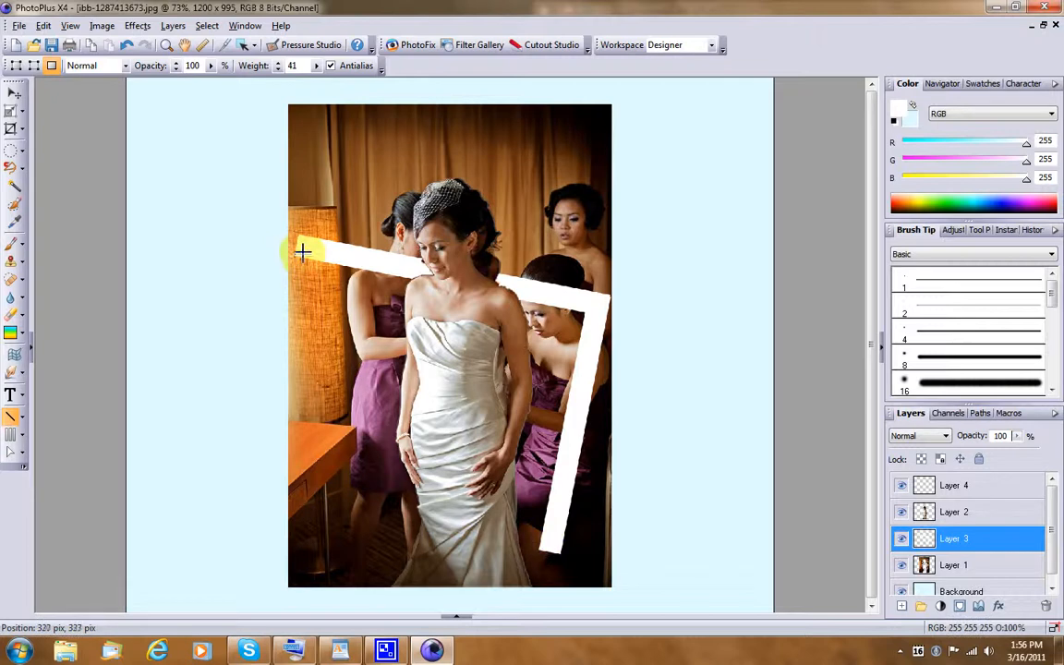
{"action": "mouse_move", "coordinate": [307, 247]}
{"action": "left_mouse_down"}
{"action": "mouse_move", "coordinate": [285, 316]}
{"action": "mouse_move", "coordinate": [274, 503]}
{"action": "left_mouse_up"}
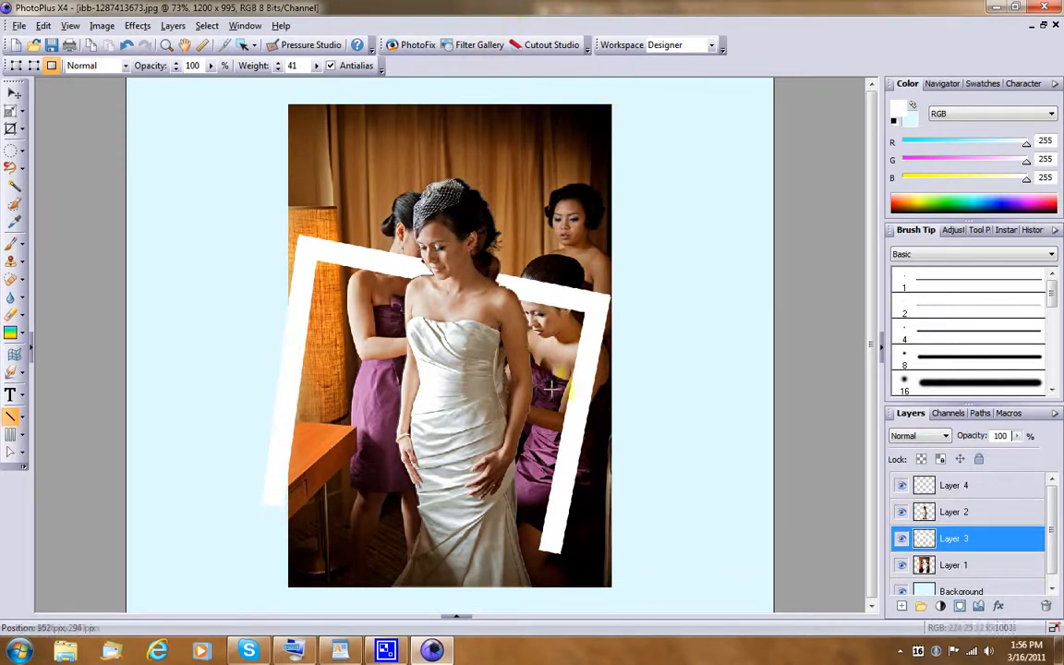
- Draw the frame's lower side across the bride's dress on Layer 4, joining the left and right sides
{"action": "left_click", "coordinate": [982, 490]}
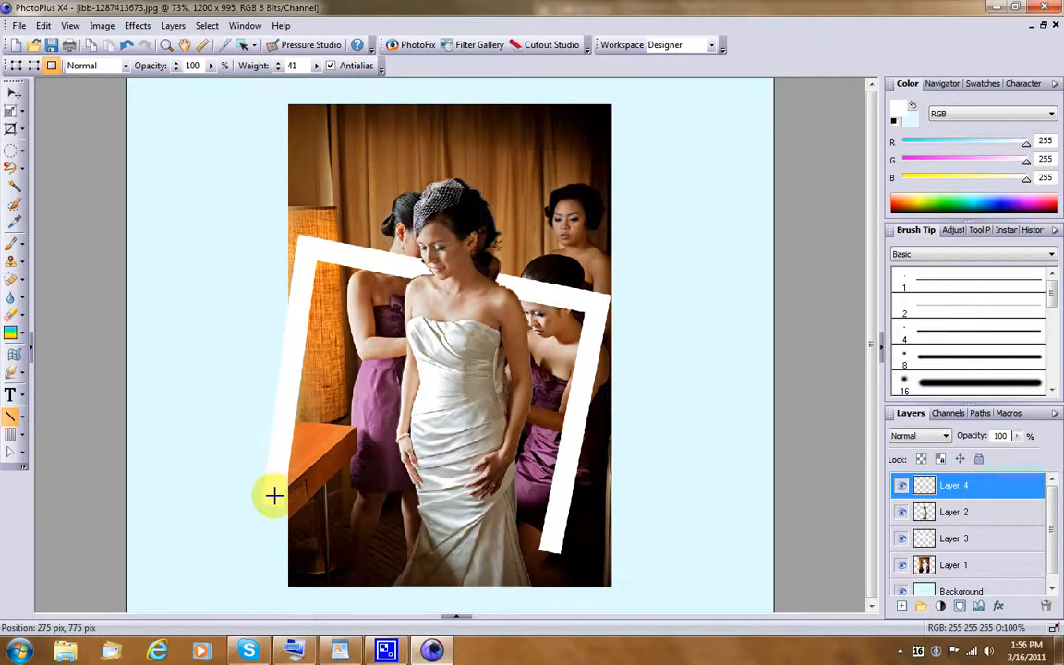
{"action": "left_click_drag", "start_coordinate": [307, 496], "coordinate": [559, 547]}
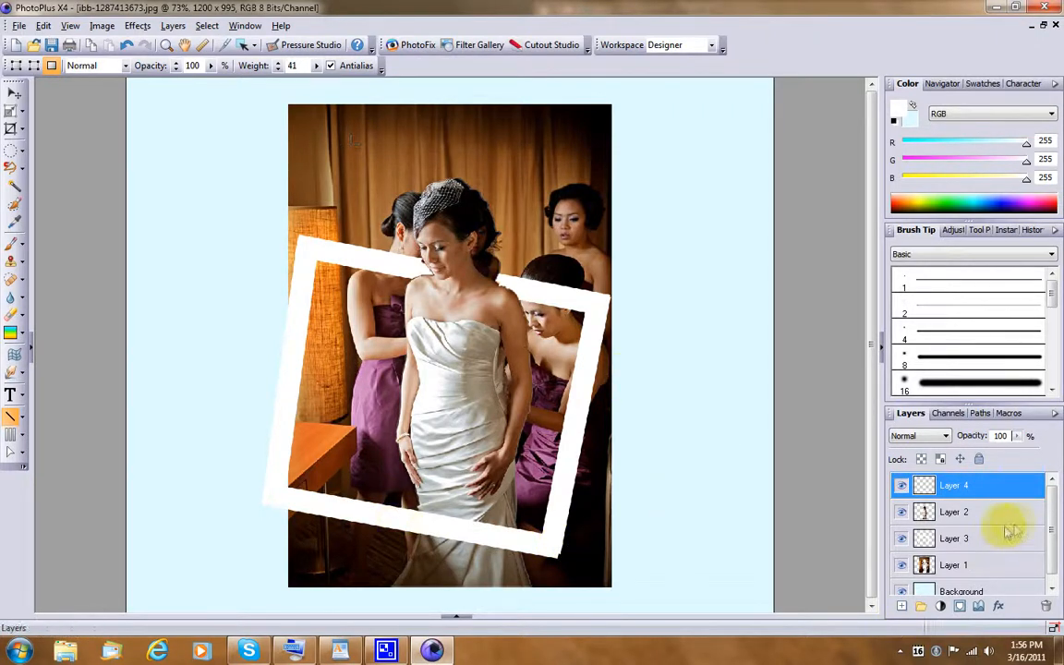
- Fill the Background layer with a linear white-to-black gradient running diagonally from the image's upper-left corner to its lower-right corner
{"action": "left_click_drag", "start_coordinate": [1051, 507], "coordinate": [1052, 528]}
{"action": "left_click", "coordinate": [979, 578]}
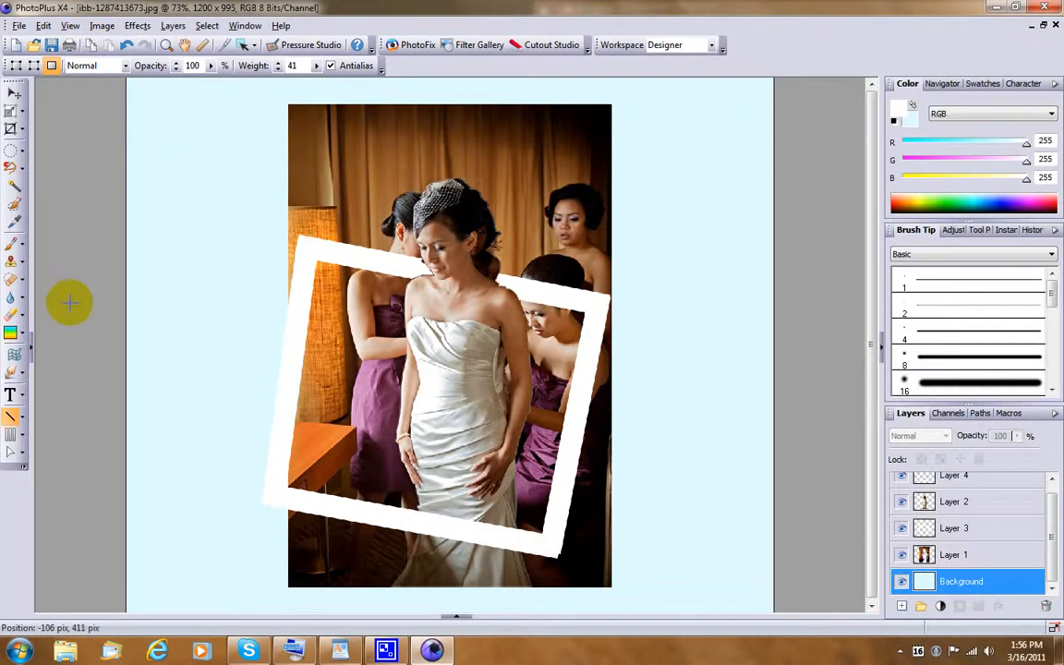
{"action": "left_click", "coordinate": [10, 335]}
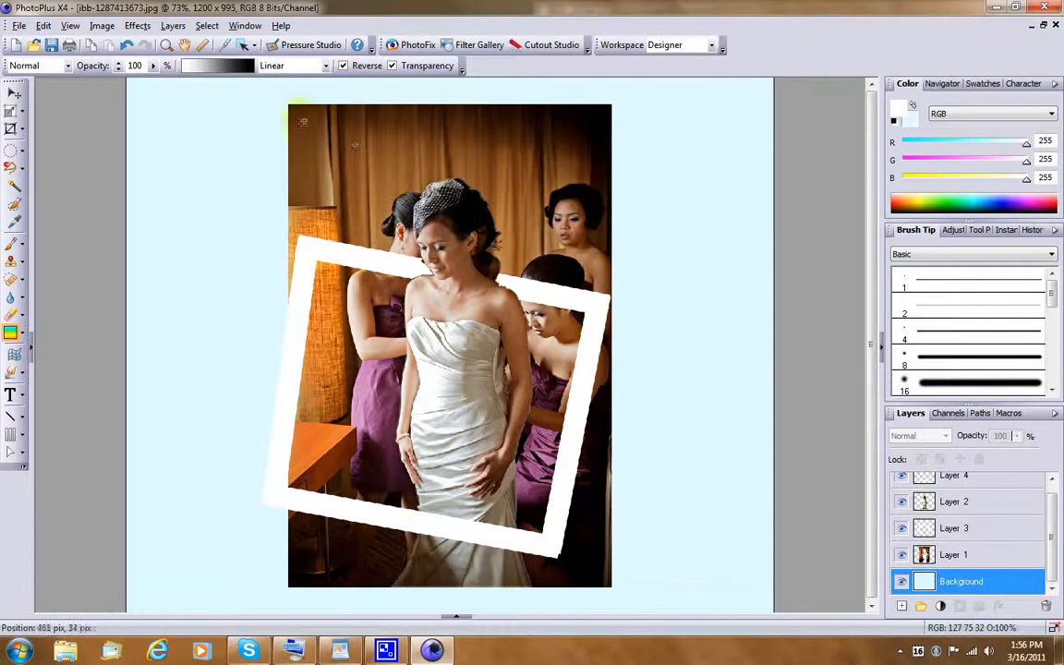
{"action": "left_click_drag", "start_coordinate": [189, 92], "coordinate": [724, 622]}
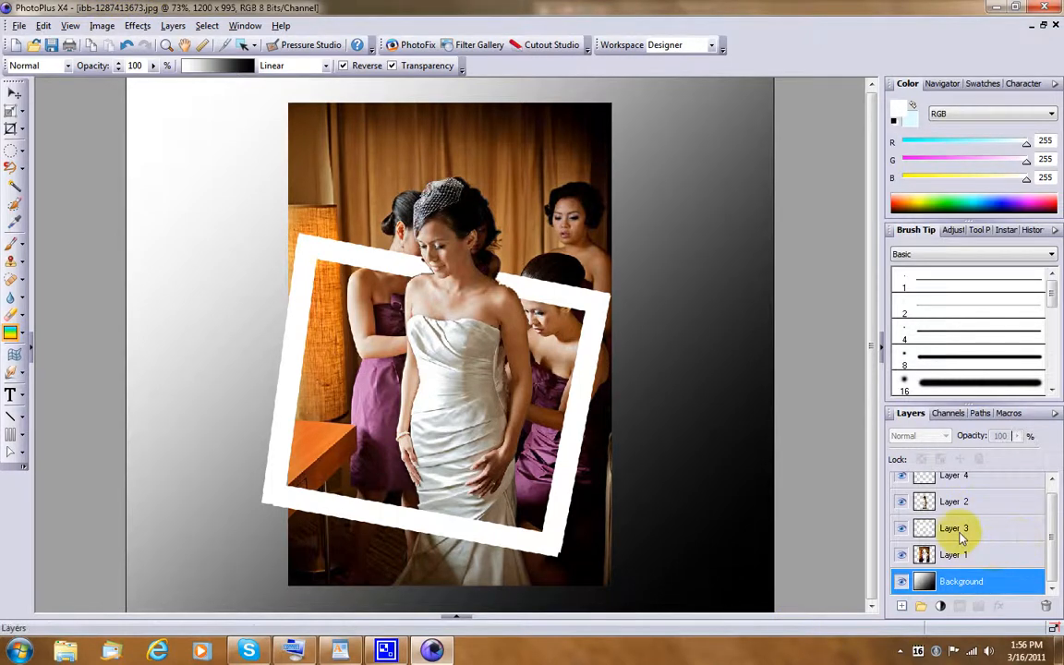
- Erase the parts of the photo on Layer 1 that lie outside the tilted white frame, above, beside and below it
{"action": "left_click", "coordinate": [905, 528]}
{"action": "left_click", "coordinate": [904, 528]}
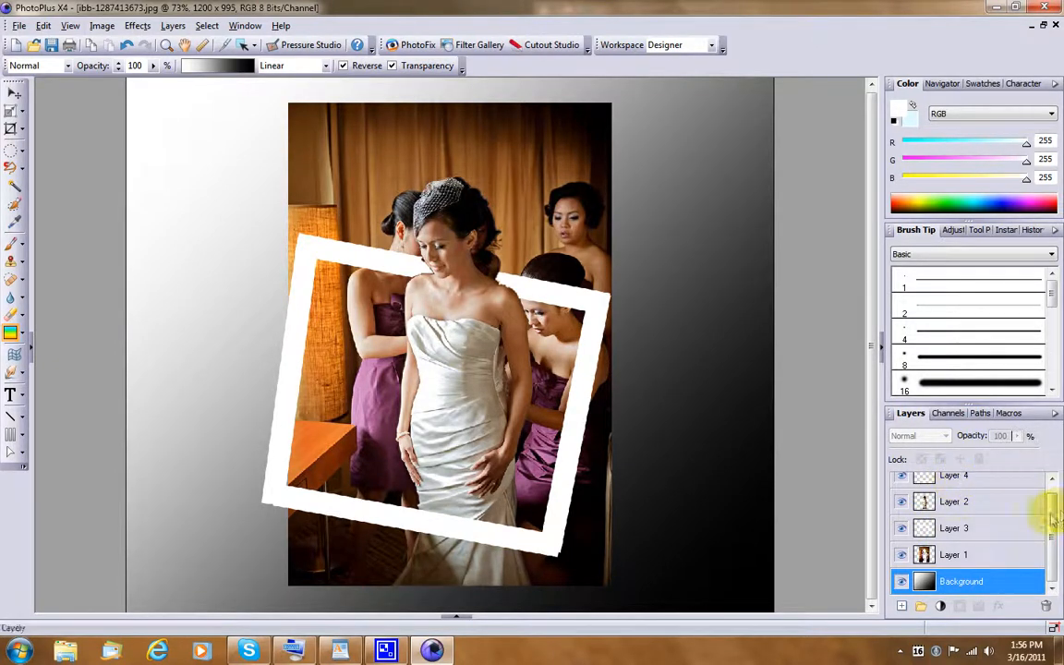
{"action": "left_click", "coordinate": [958, 558]}
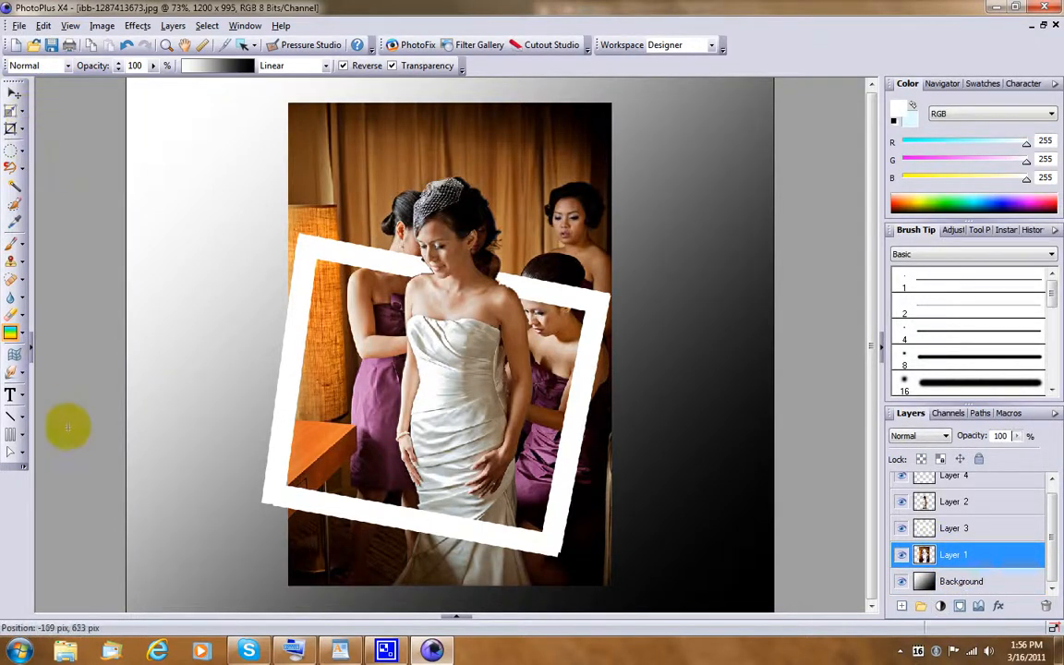
{"action": "left_click", "coordinate": [10, 314]}
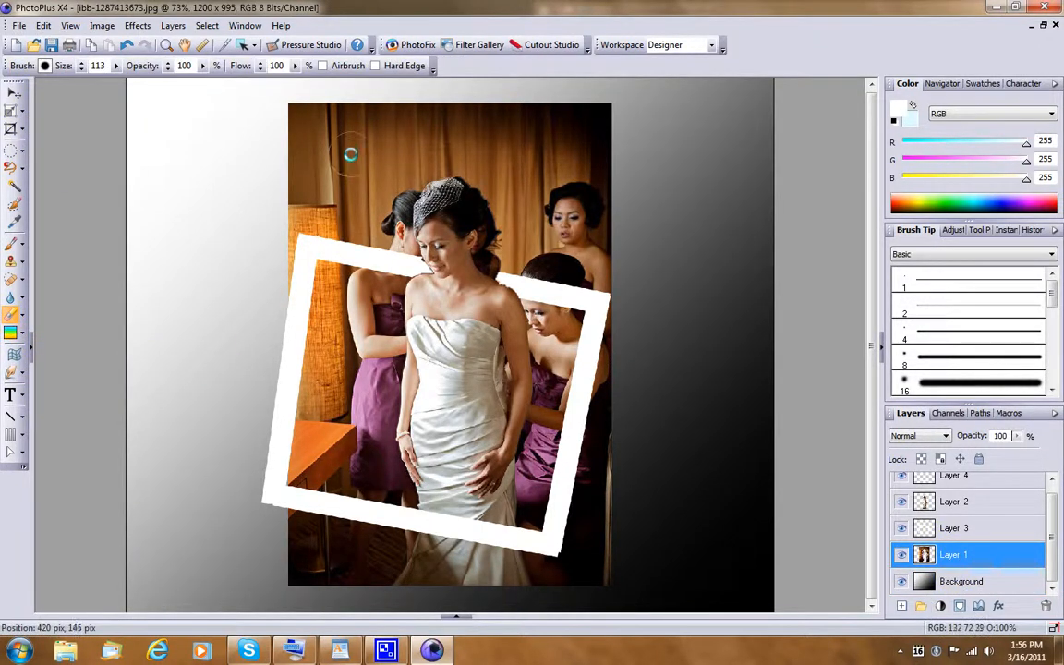
{"action": "mouse_move", "coordinate": [312, 123]}
{"action": "left_mouse_down"}
{"action": "mouse_move", "coordinate": [496, 130]}
{"action": "mouse_move", "coordinate": [327, 115]}
{"action": "mouse_move", "coordinate": [615, 109]}
{"action": "mouse_move", "coordinate": [308, 138]}
{"action": "mouse_move", "coordinate": [271, 291]}
{"action": "mouse_move", "coordinate": [294, 226]}
{"action": "mouse_move", "coordinate": [317, 213]}
{"action": "mouse_move", "coordinate": [372, 227]}
{"action": "mouse_move", "coordinate": [326, 226]}
{"action": "mouse_move", "coordinate": [501, 251]}
{"action": "mouse_move", "coordinate": [599, 281]}
{"action": "mouse_move", "coordinate": [615, 137]}
{"action": "mouse_move", "coordinate": [554, 160]}
{"action": "mouse_move", "coordinate": [358, 151]}
{"action": "mouse_move", "coordinate": [325, 157]}
{"action": "mouse_move", "coordinate": [317, 171]}
{"action": "mouse_move", "coordinate": [393, 183]}
{"action": "mouse_move", "coordinate": [462, 172]}
{"action": "mouse_move", "coordinate": [590, 185]}
{"action": "mouse_move", "coordinate": [582, 243]}
{"action": "mouse_move", "coordinate": [561, 242]}
{"action": "mouse_move", "coordinate": [543, 207]}
{"action": "mouse_move", "coordinate": [512, 228]}
{"action": "mouse_move", "coordinate": [550, 246]}
{"action": "mouse_move", "coordinate": [506, 217]}
{"action": "mouse_move", "coordinate": [314, 180]}
{"action": "mouse_move", "coordinate": [430, 188]}
{"action": "left_mouse_up"}
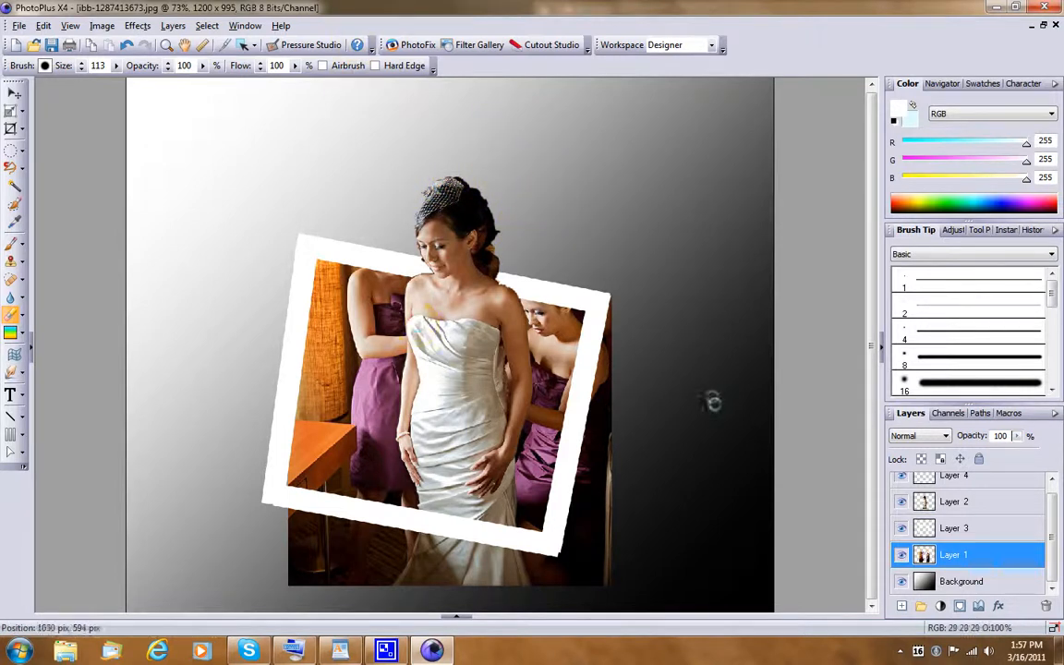
{"action": "mouse_move", "coordinate": [624, 303]}
{"action": "left_mouse_down"}
{"action": "mouse_move", "coordinate": [607, 402]}
{"action": "mouse_move", "coordinate": [618, 394]}
{"action": "mouse_move", "coordinate": [577, 506]}
{"action": "mouse_move", "coordinate": [593, 515]}
{"action": "left_mouse_up"}
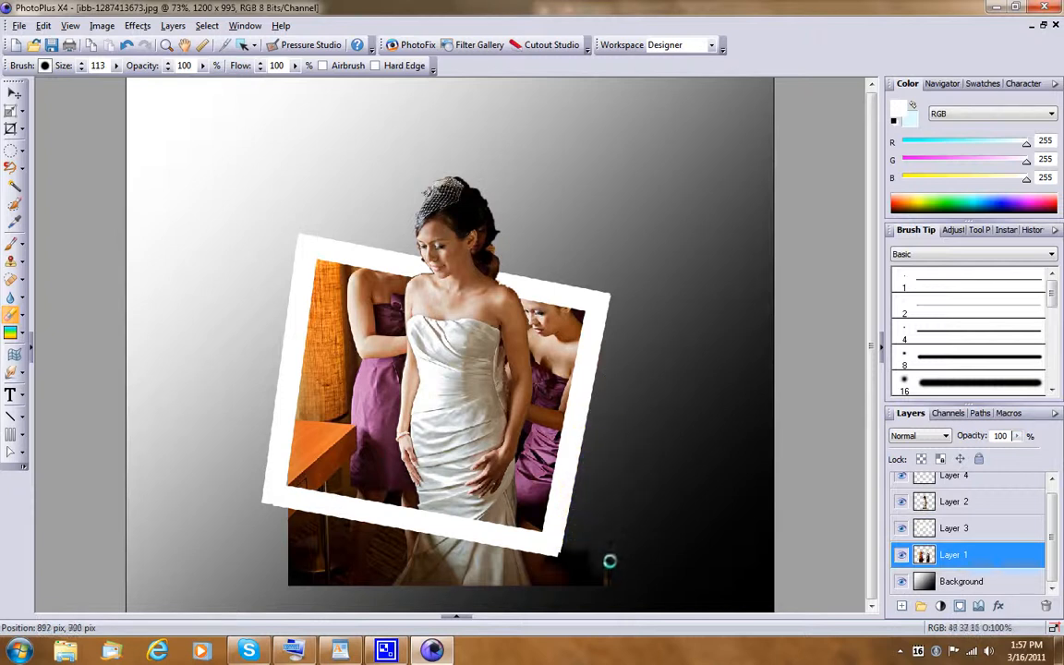
{"action": "left_click_drag", "start_coordinate": [582, 584], "coordinate": [581, 552]}
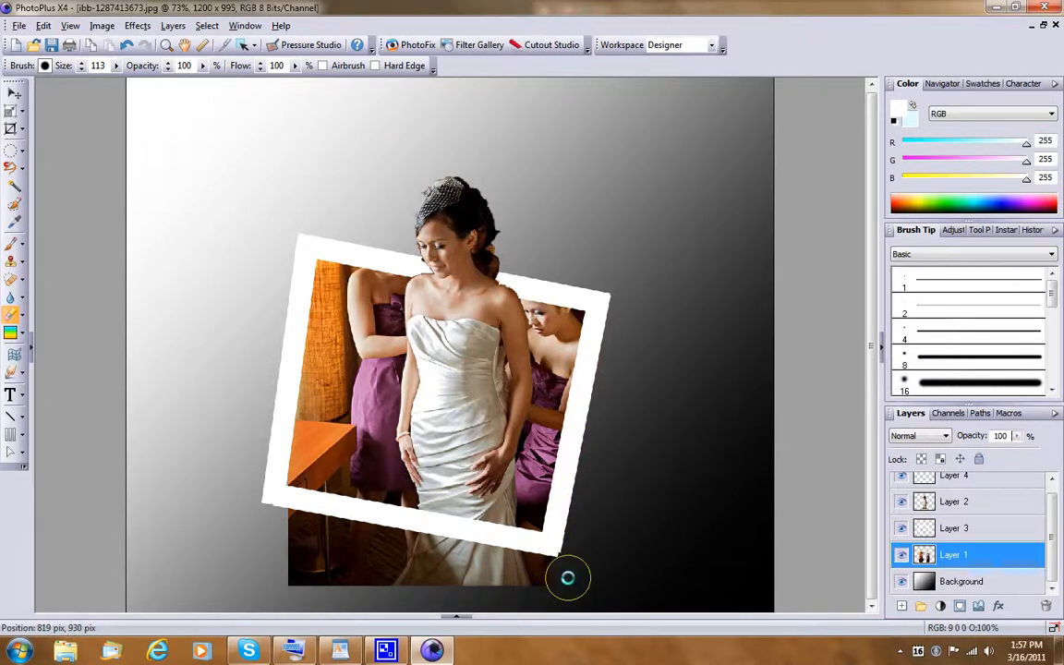
{"action": "mouse_move", "coordinate": [448, 580]}
{"action": "left_mouse_down"}
{"action": "mouse_move", "coordinate": [284, 573]}
{"action": "mouse_move", "coordinate": [281, 528]}
{"action": "mouse_move", "coordinate": [332, 541]}
{"action": "mouse_move", "coordinate": [286, 550]}
{"action": "mouse_move", "coordinate": [326, 532]}
{"action": "mouse_move", "coordinate": [396, 545]}
{"action": "left_mouse_up"}
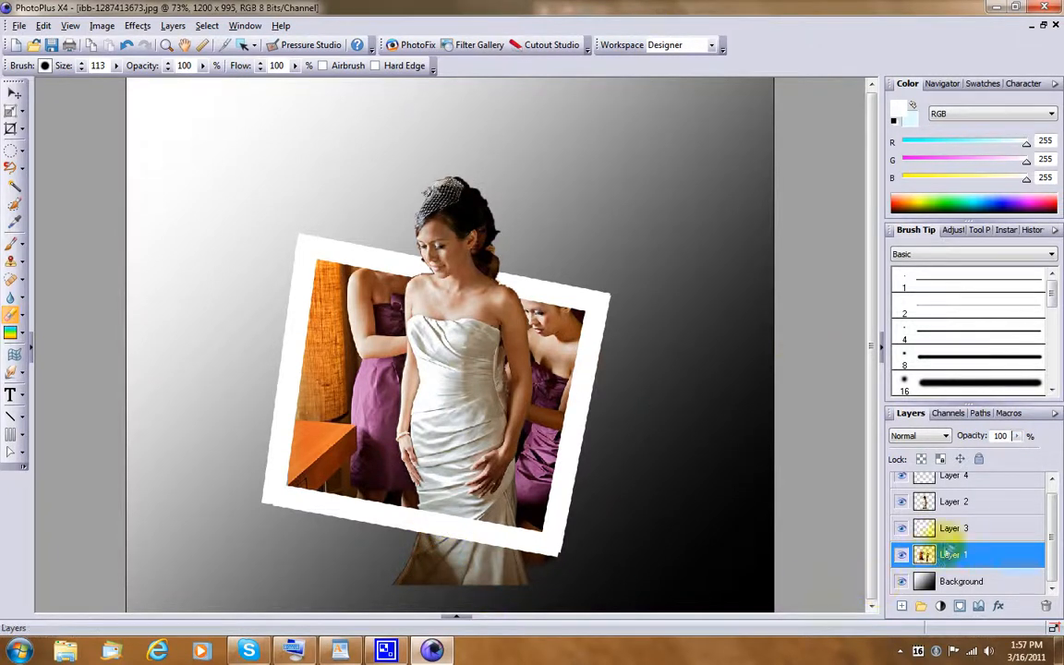
- Erase the bride's dress below the frame on Layer 2 and the leftover photo remnant under the frame's lower-right corner on Layer 1
{"action": "left_click", "coordinate": [952, 502]}
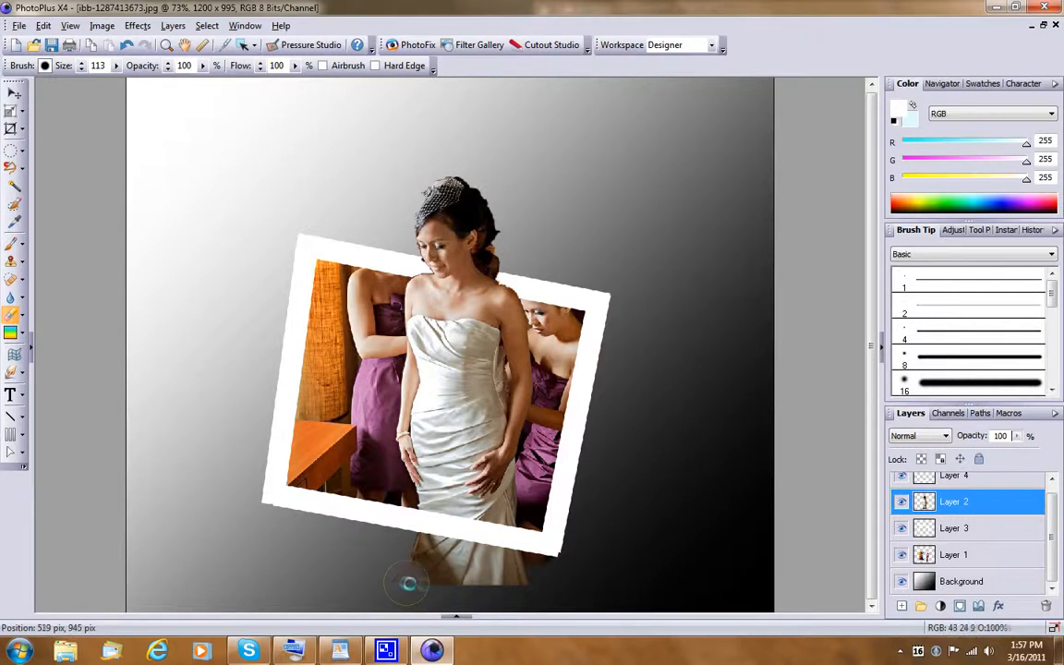
{"action": "mouse_move", "coordinate": [463, 584]}
{"action": "left_mouse_down"}
{"action": "mouse_move", "coordinate": [518, 588]}
{"action": "mouse_move", "coordinate": [412, 550]}
{"action": "mouse_move", "coordinate": [527, 567]}
{"action": "left_mouse_up"}
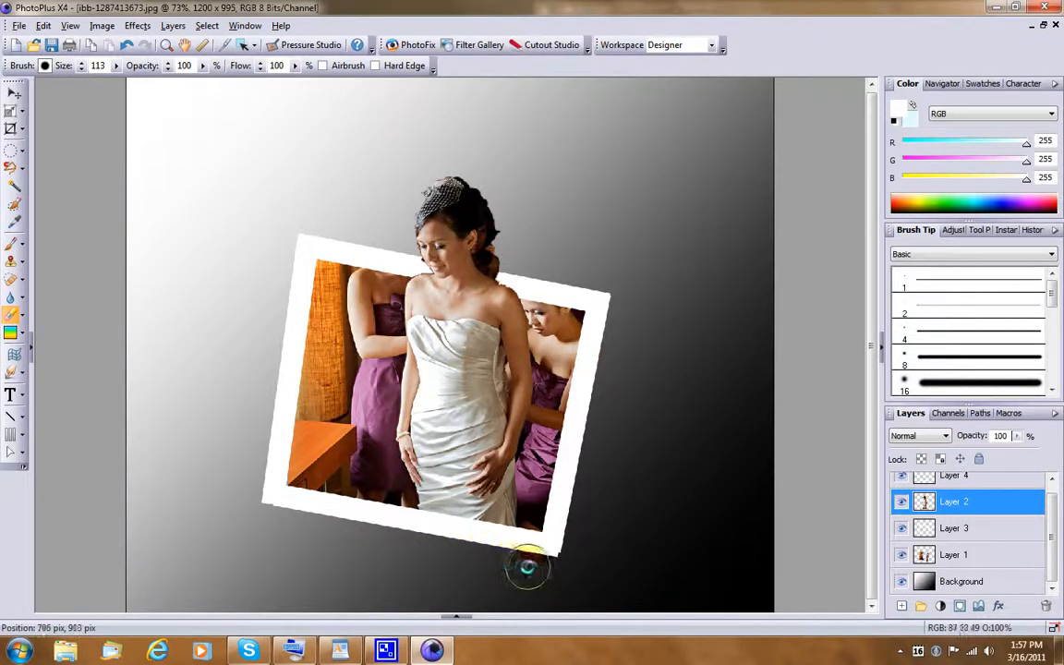
{"action": "left_click", "coordinate": [1017, 555]}
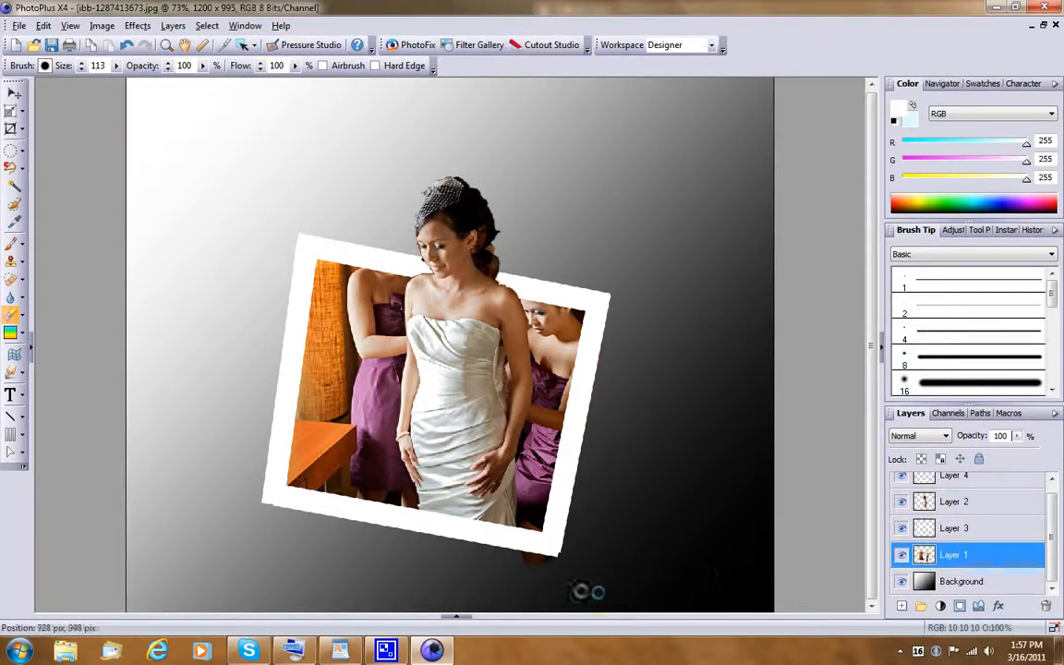
{"action": "left_click_drag", "start_coordinate": [532, 557], "coordinate": [574, 566]}
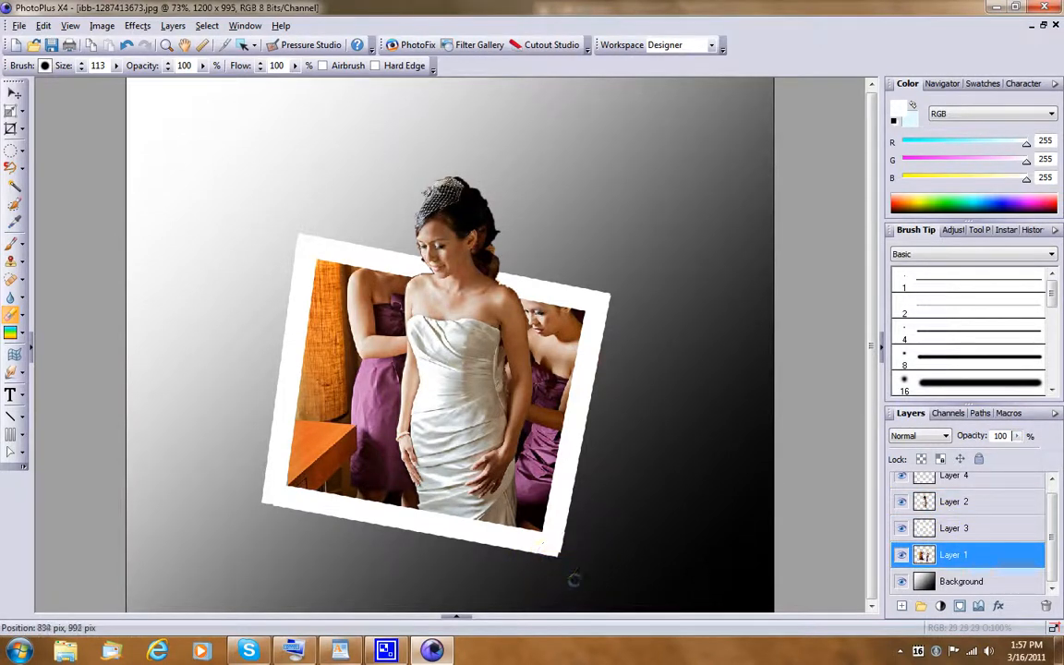
{"action": "left_click", "coordinate": [1052, 480]}
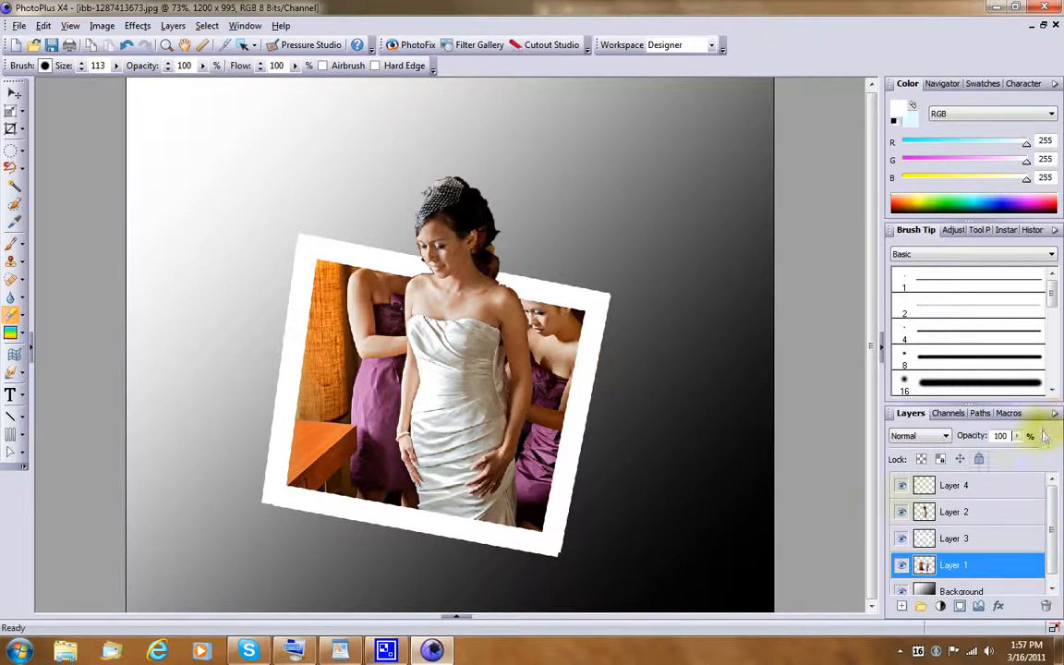